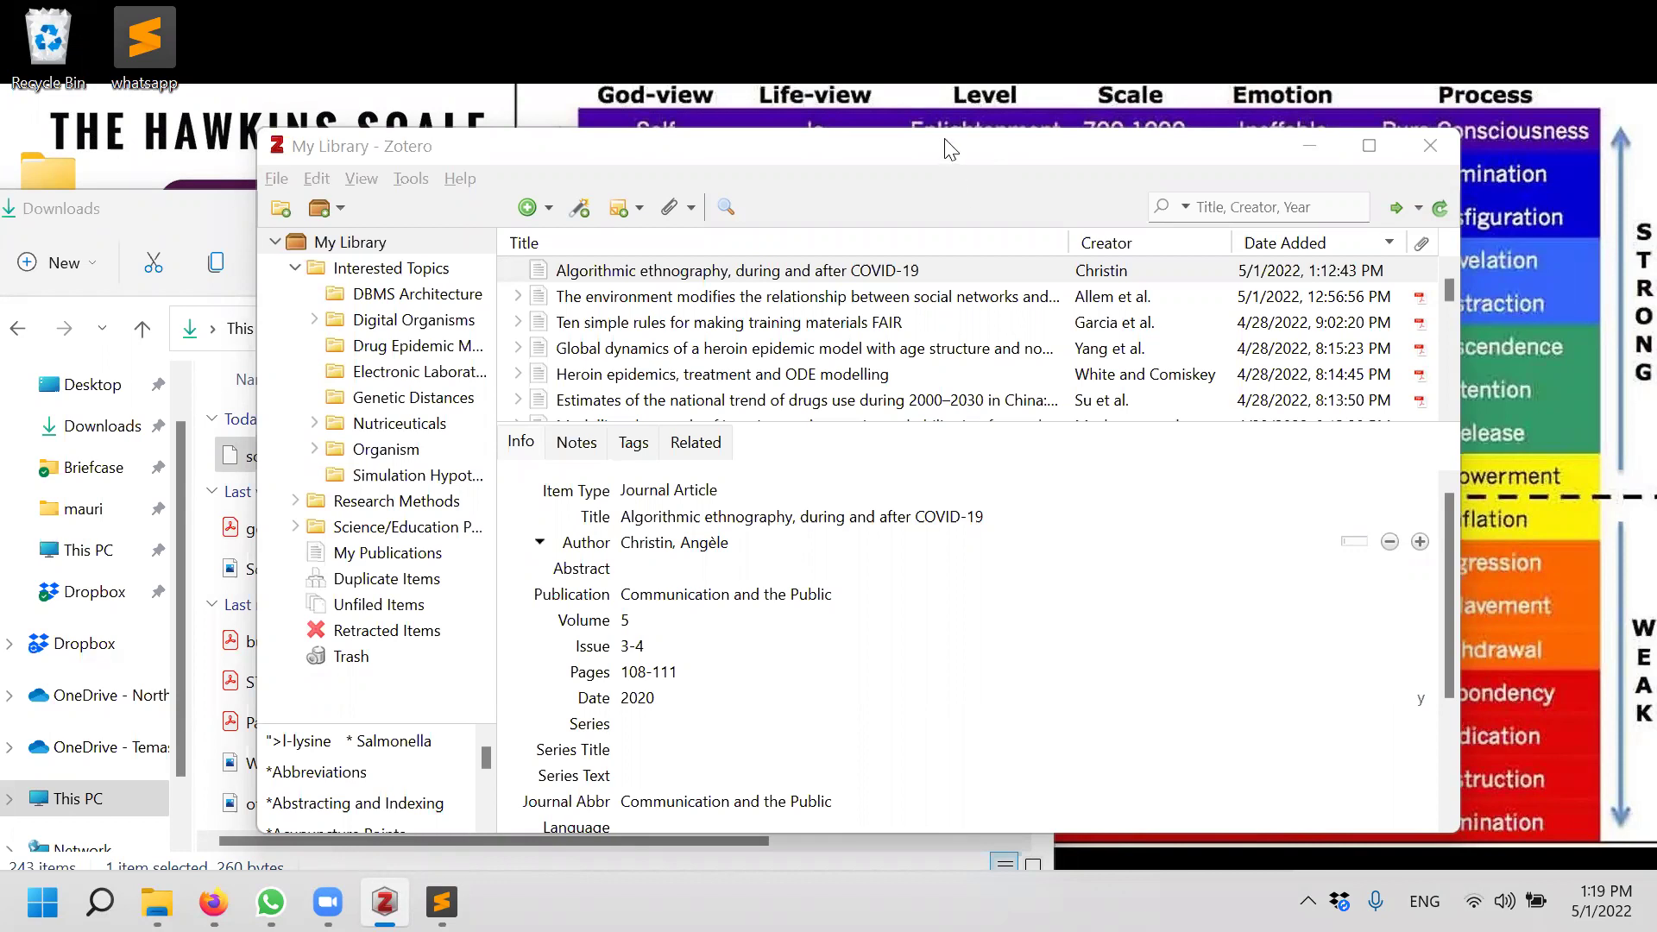
Shift Zotero up and right, nudge the Downloads window up, then bring Zotero back in front
left_click_drag(950, 150, 1064, 128)
left_click(295, 213)
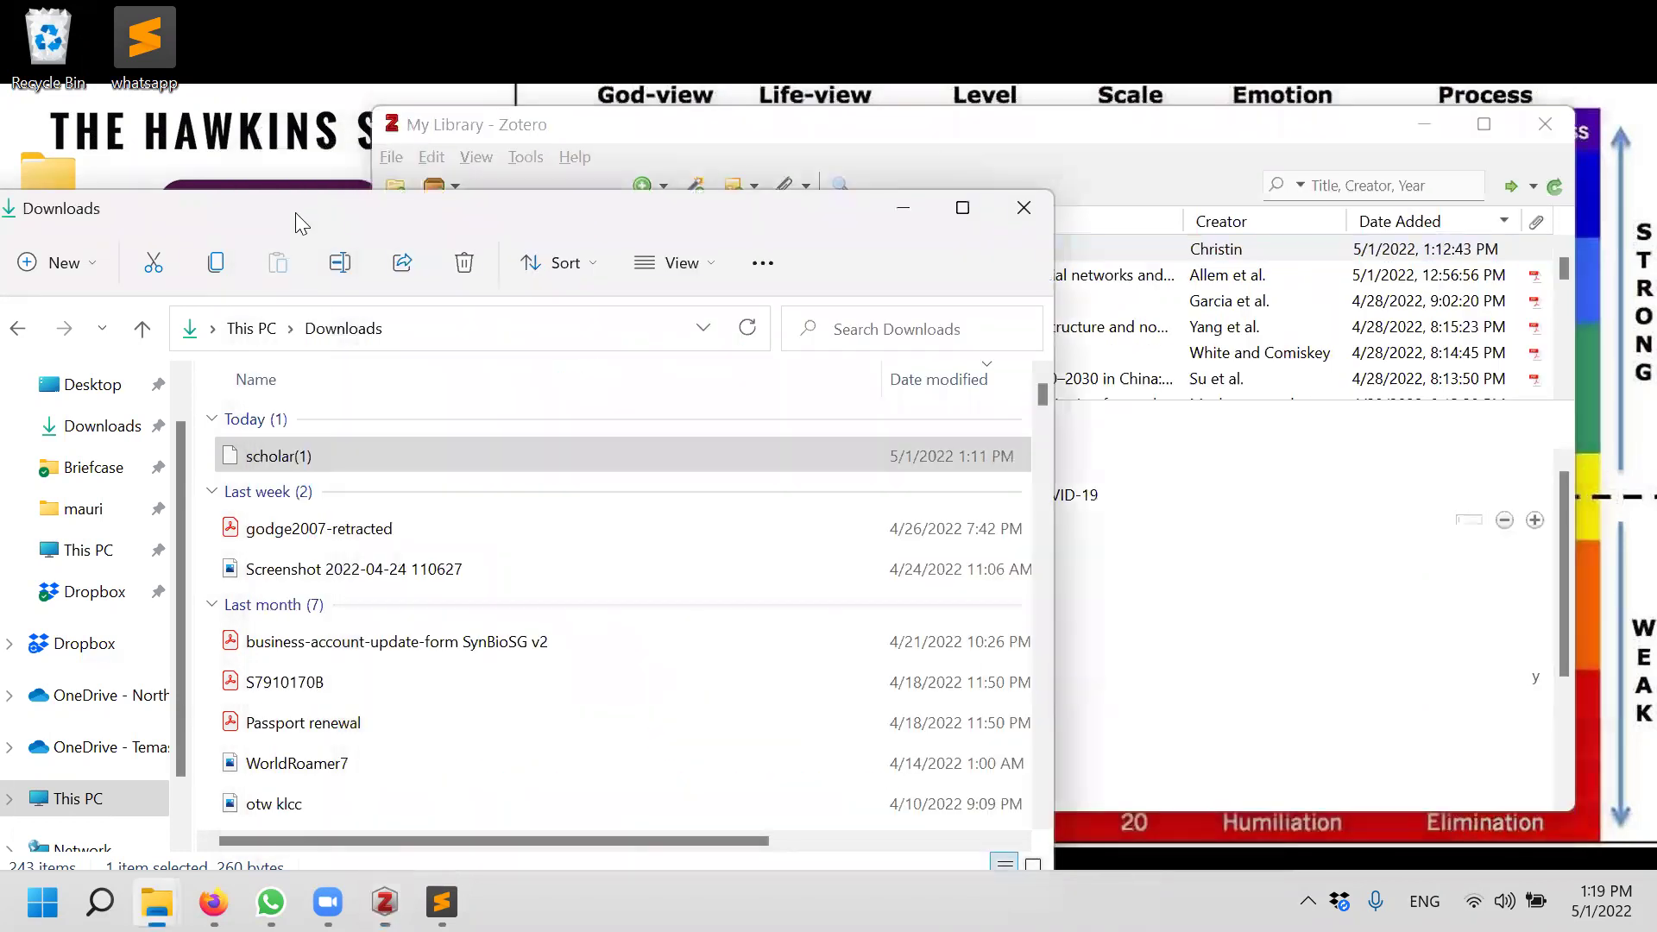
left_click_drag(295, 207, 295, 173)
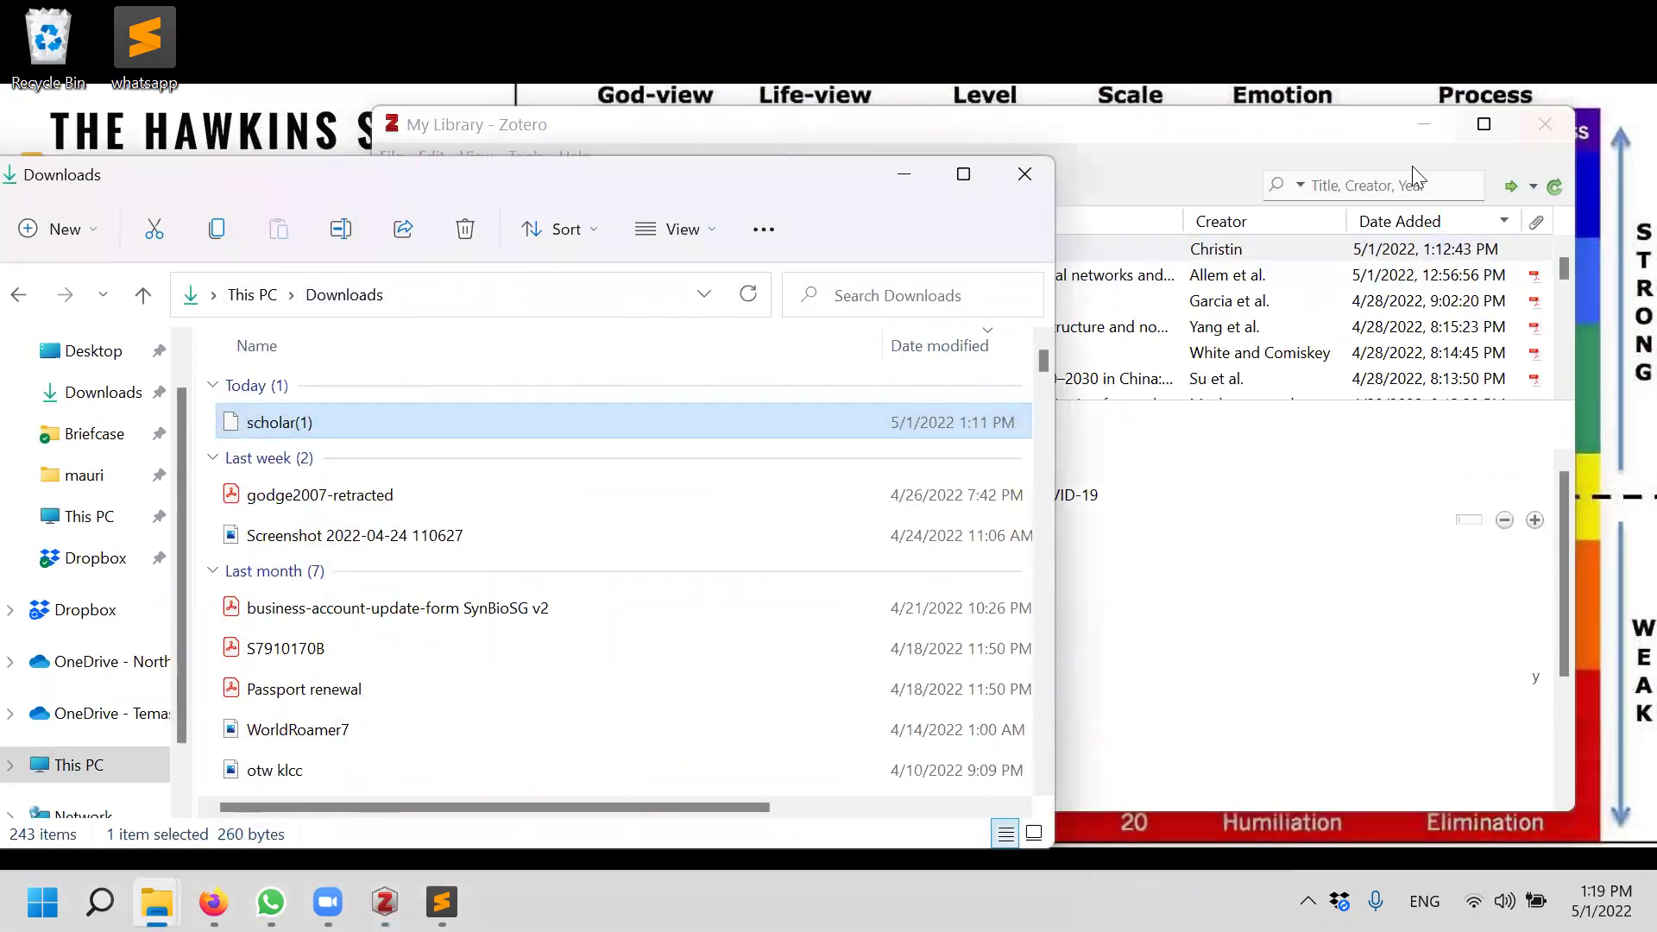
left_click(1275, 133)
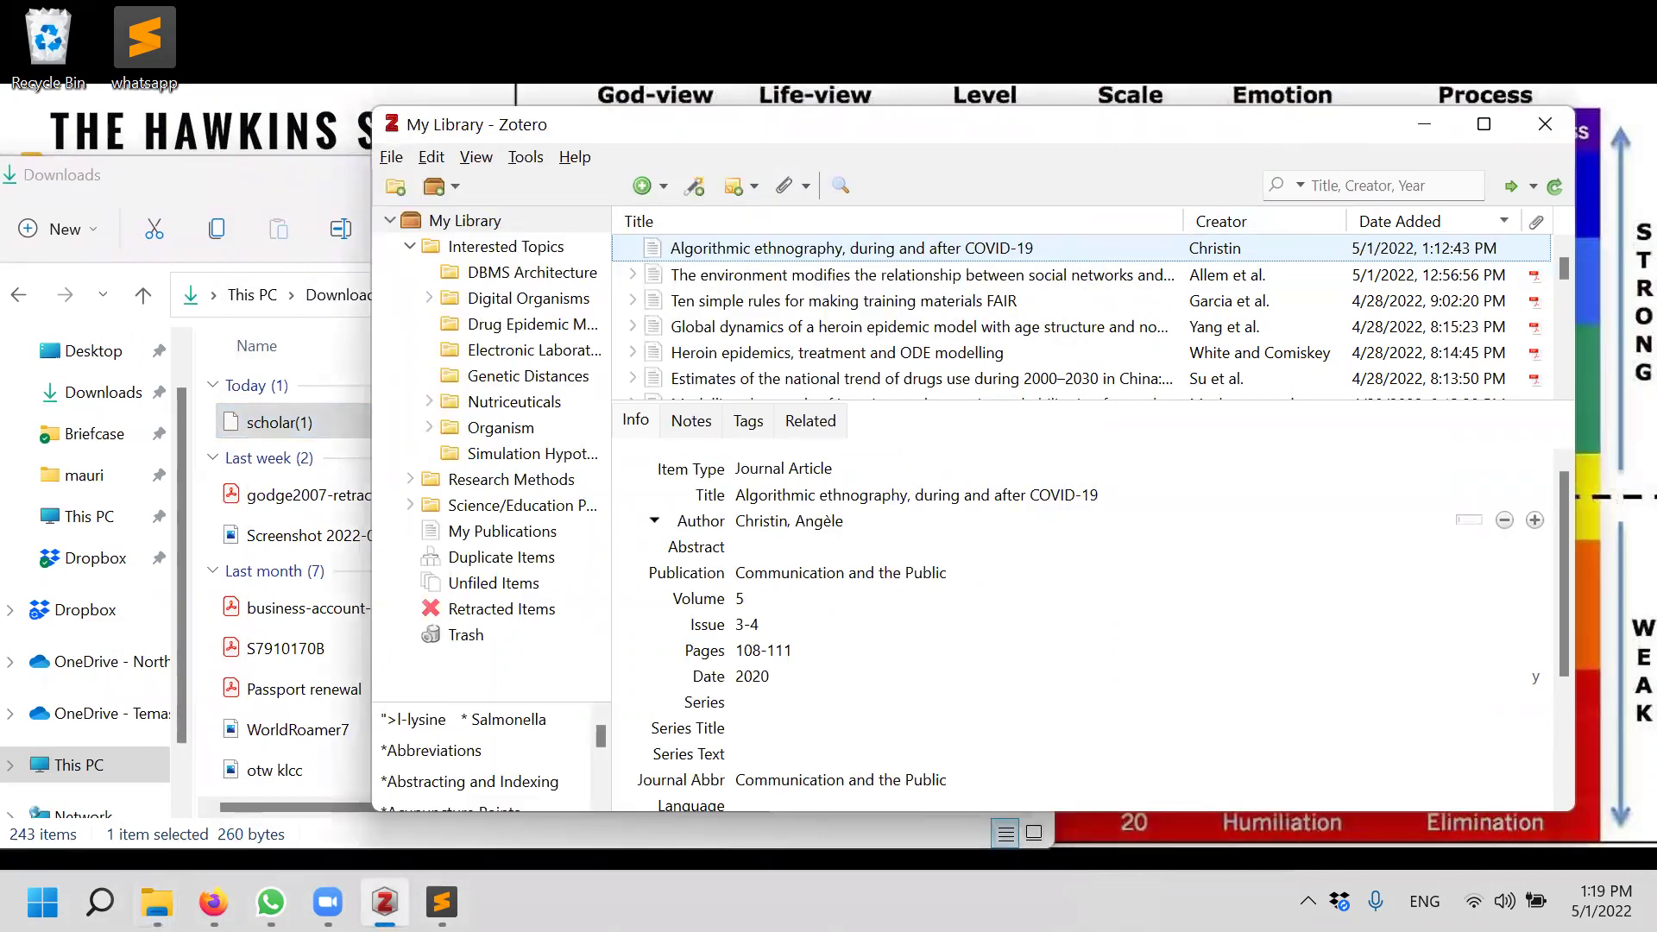
Open '[106] iJN678 Reactome-Phenome Map' from the refereed_works2 folder in Acrobat Reader
mouse_move(157, 902)
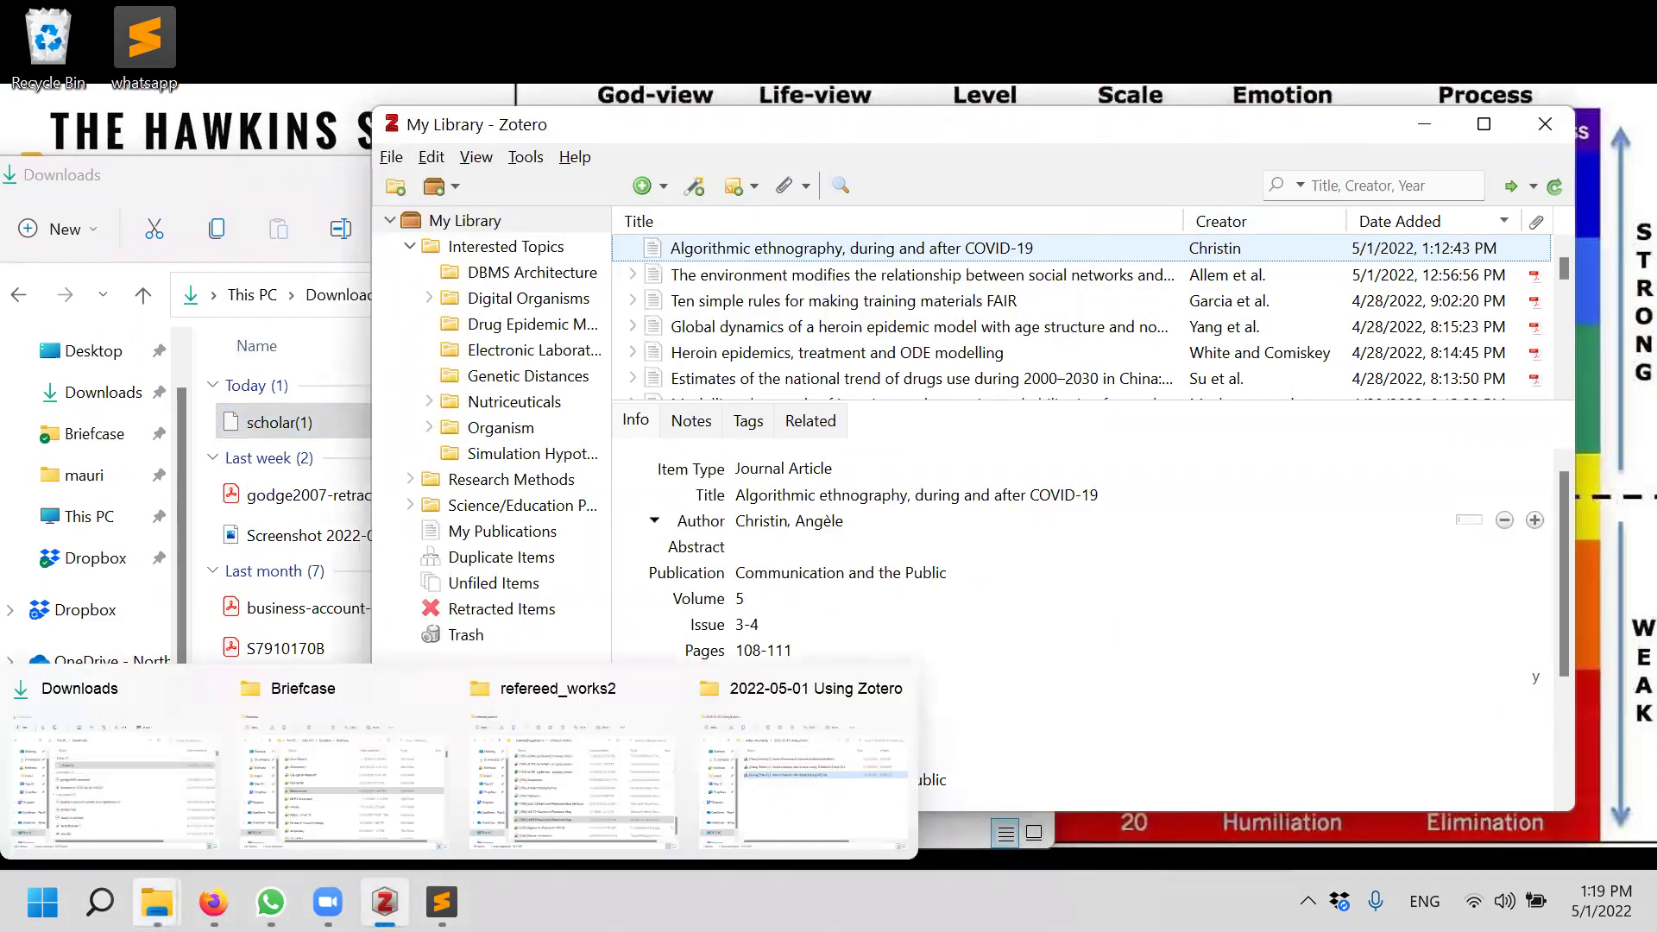
left_click(578, 803)
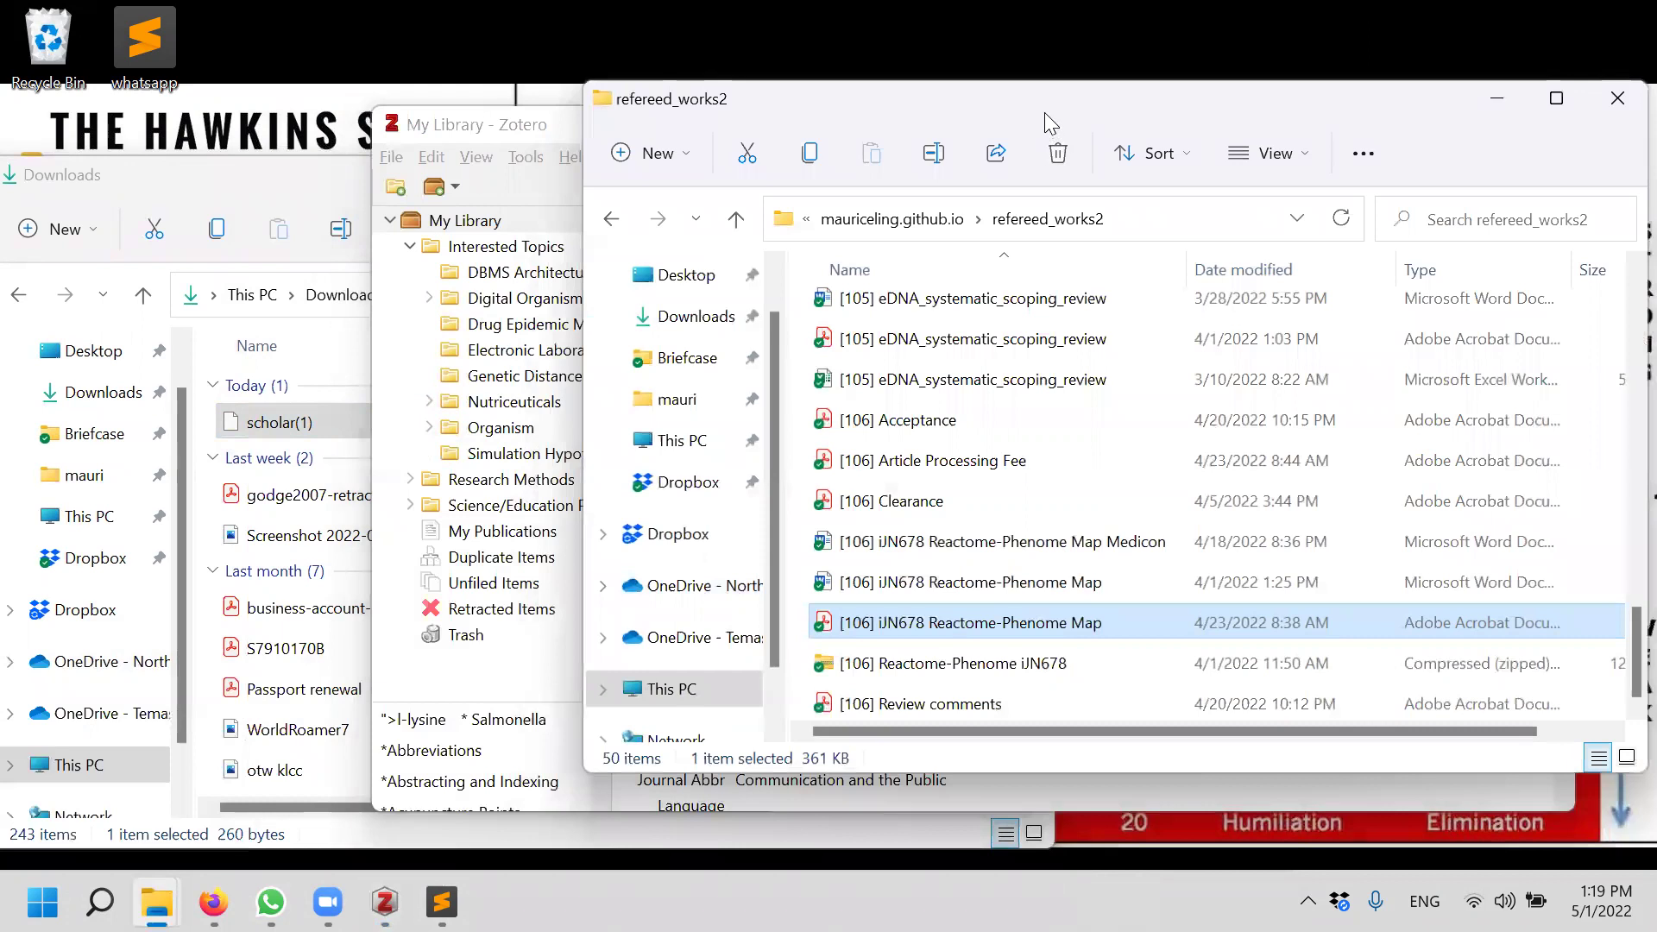
left_click_drag(1039, 119, 608, 312)
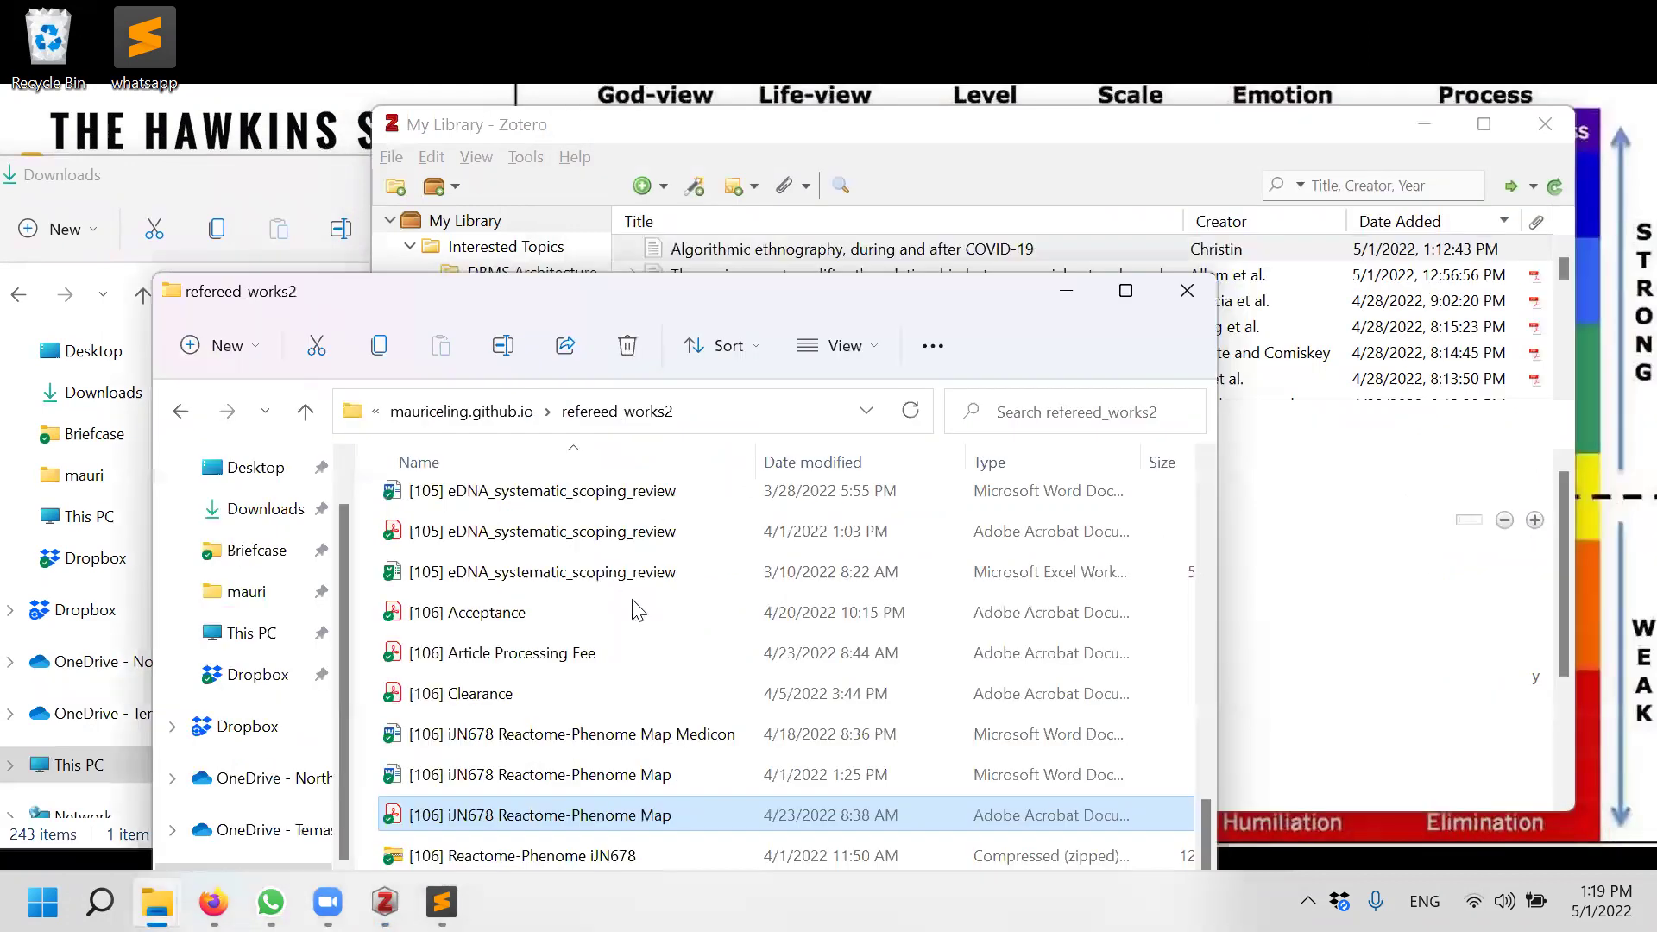
double_click(503, 815)
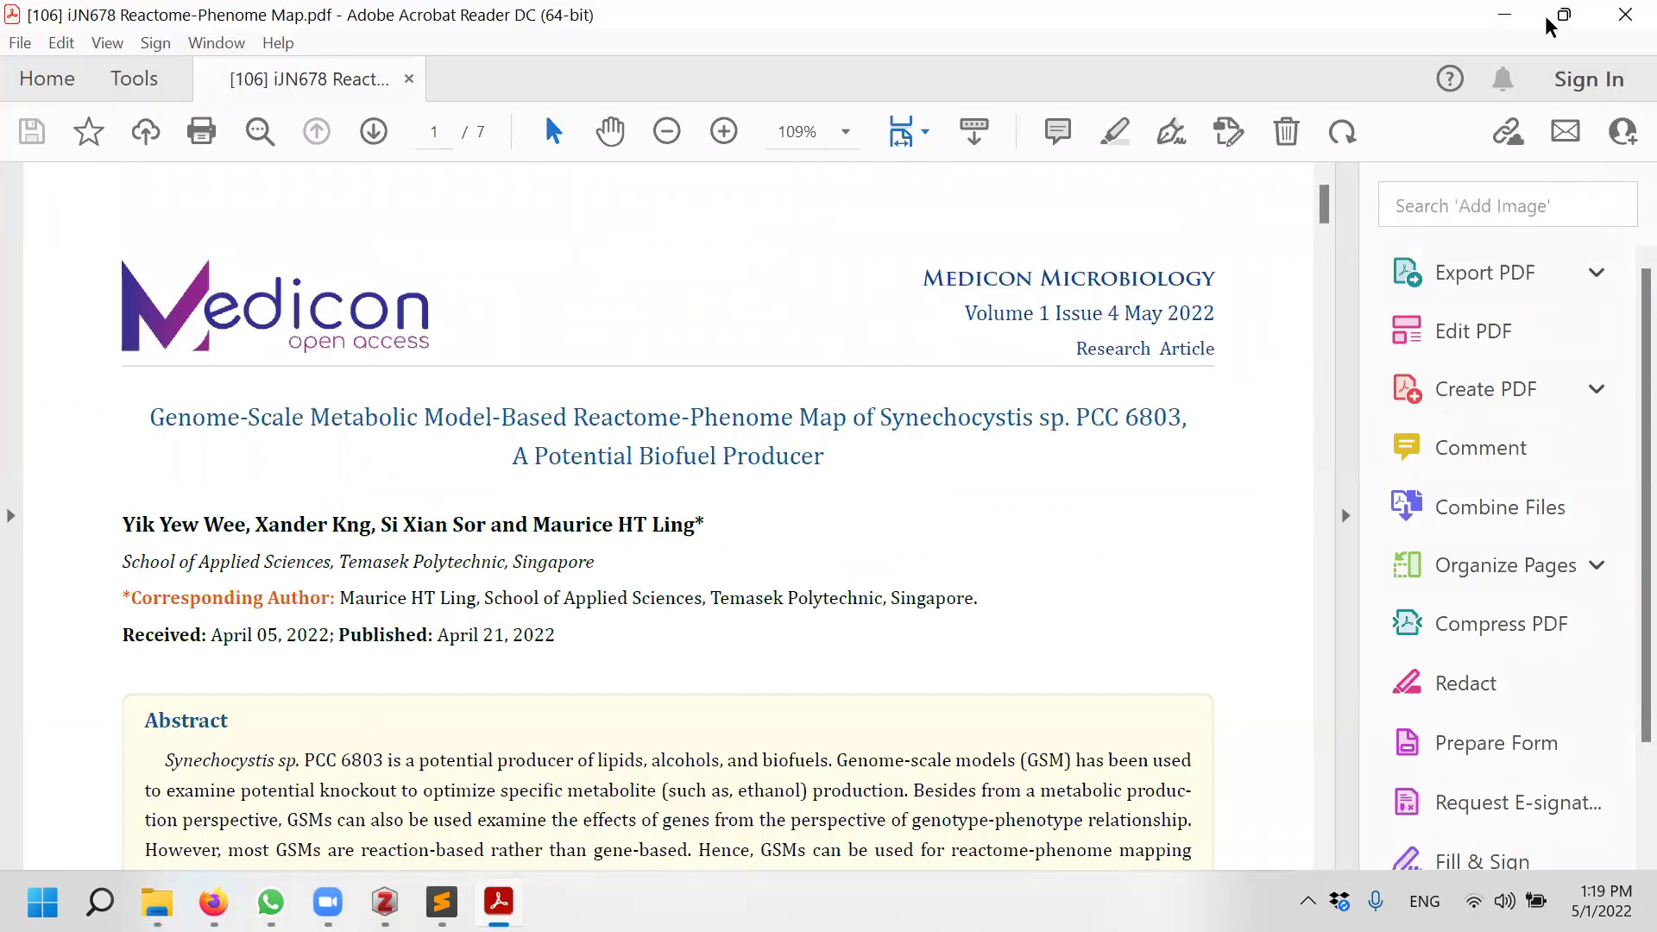
Close Acrobat and drag the Reactome-Phenome Map PDF from refereed_works2 onto Zotero's item list
left_click(1619, 21)
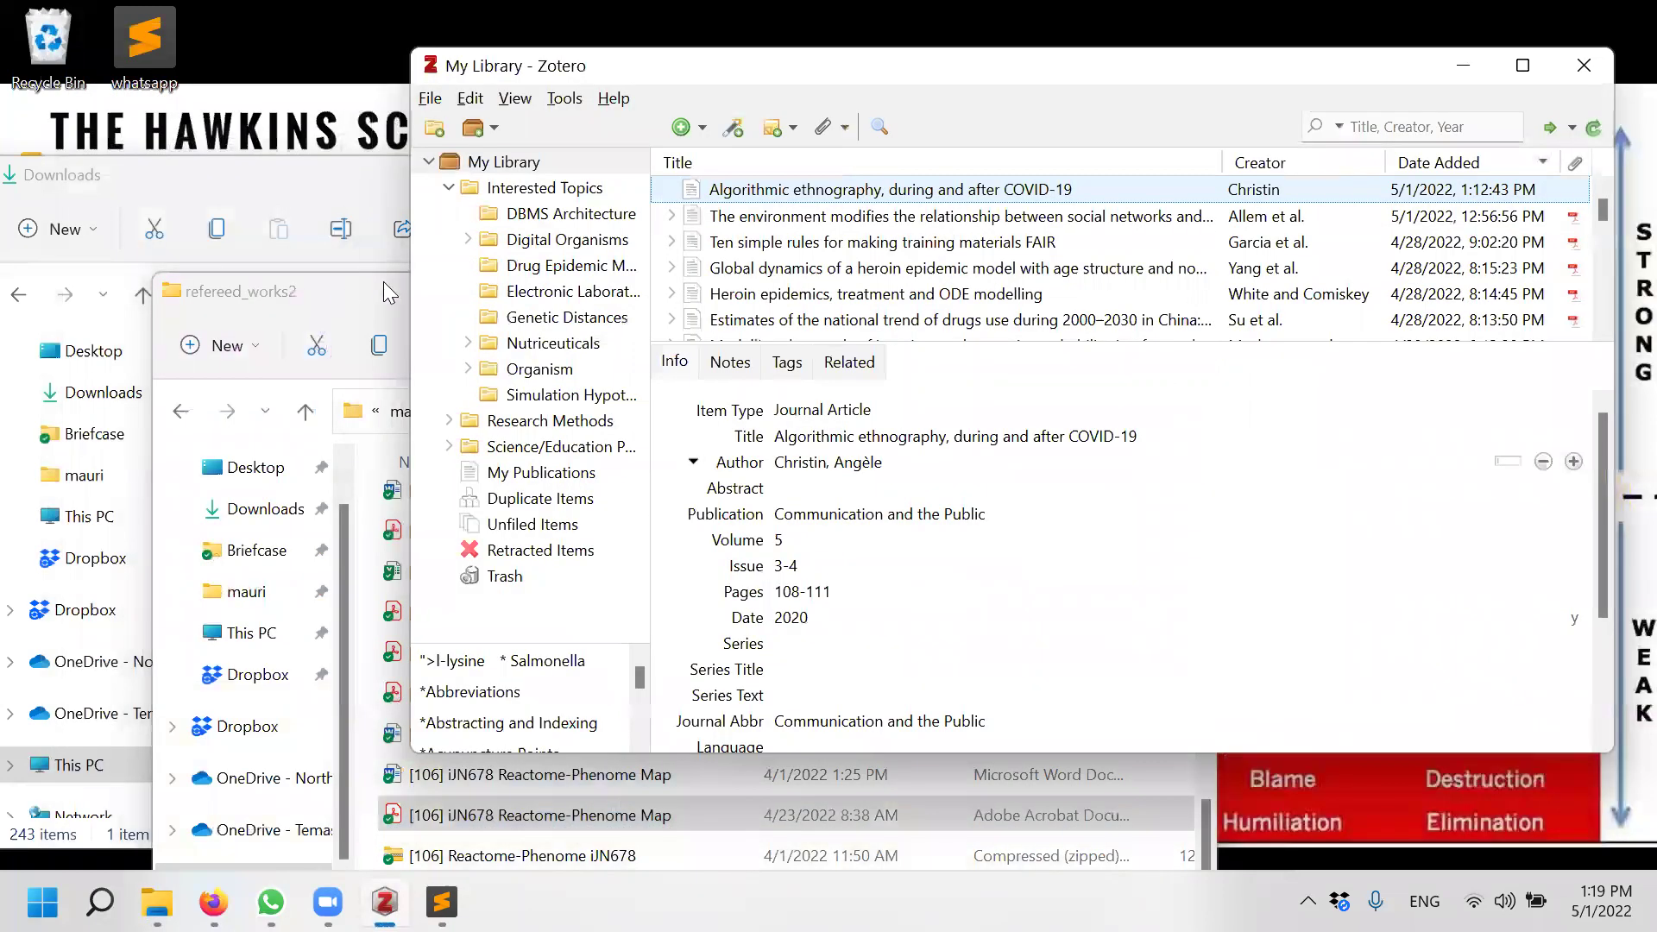
left_click(383, 281)
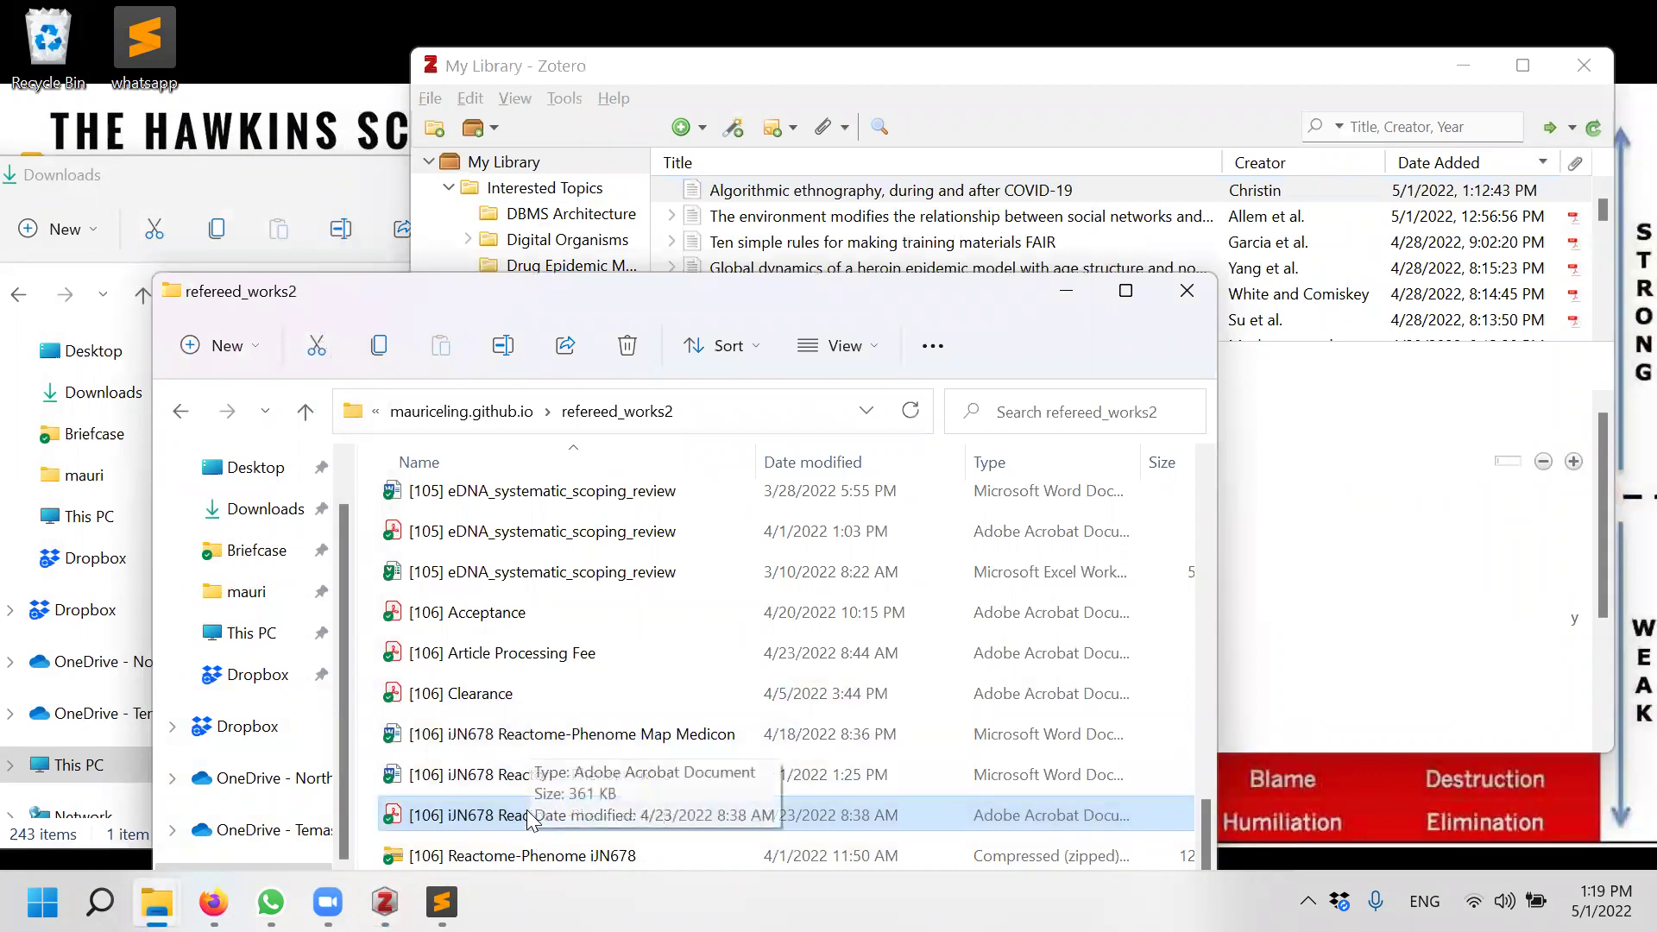
mouse_move(533, 820)
left_mouse_down()
mouse_move(609, 671)
mouse_move(565, 824)
left_mouse_up()
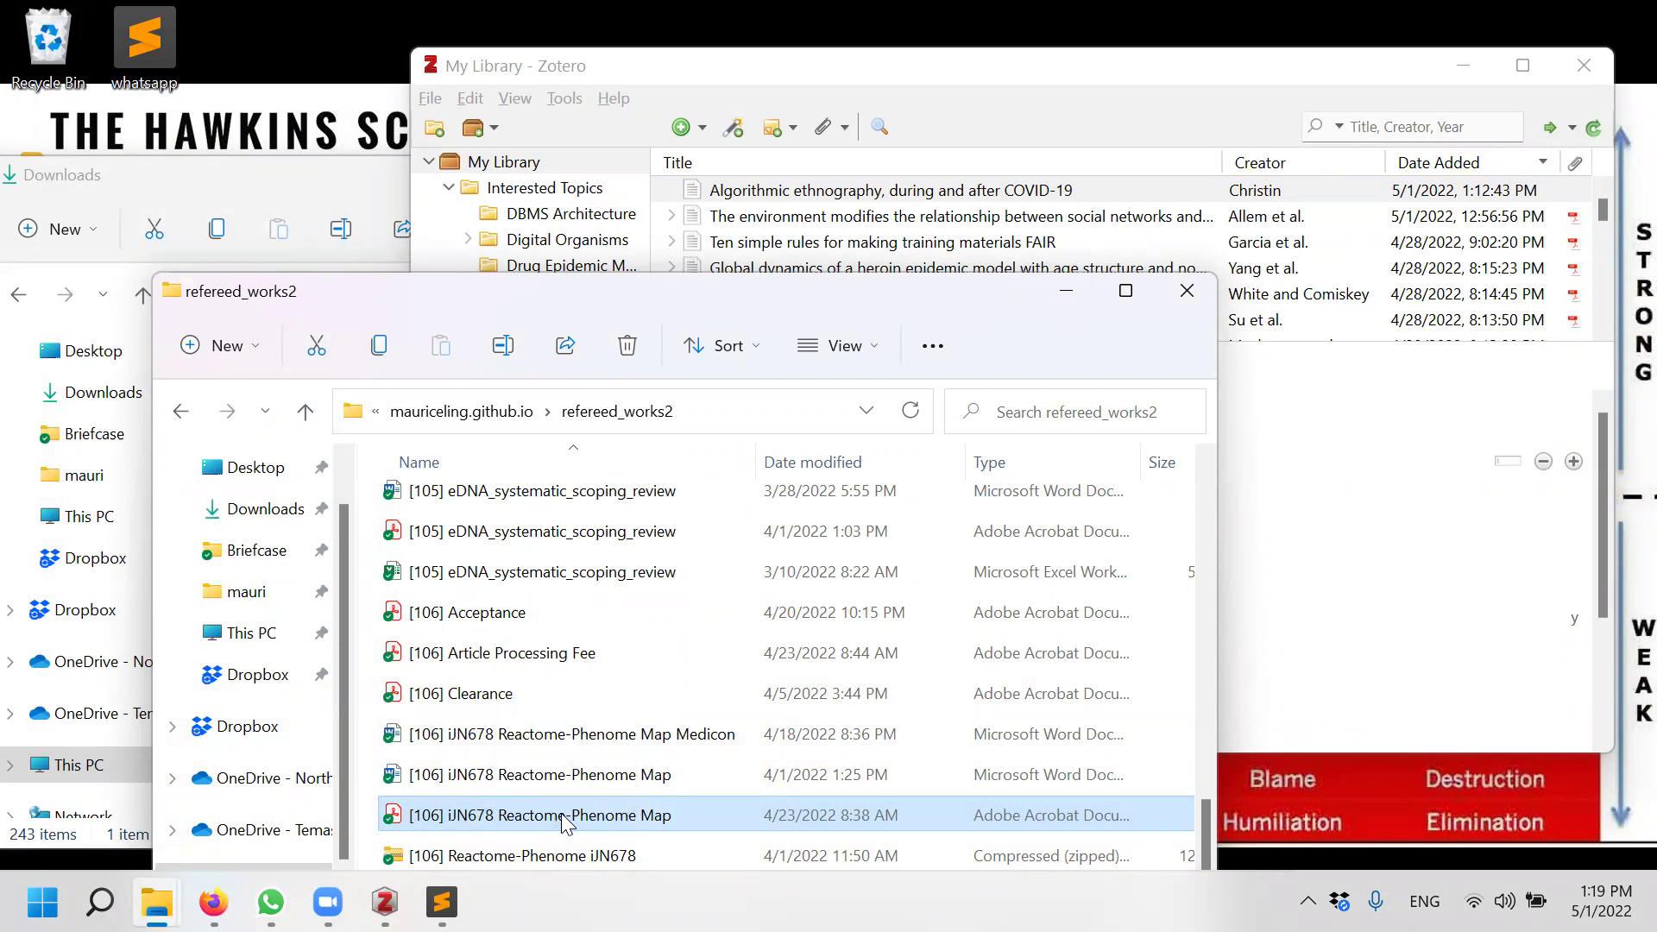
left_click_drag(565, 824, 837, 191)
Trash the Reactome-Phenome PDF attachment that landed under the Algorithmic ethnography item
left_click(670, 190)
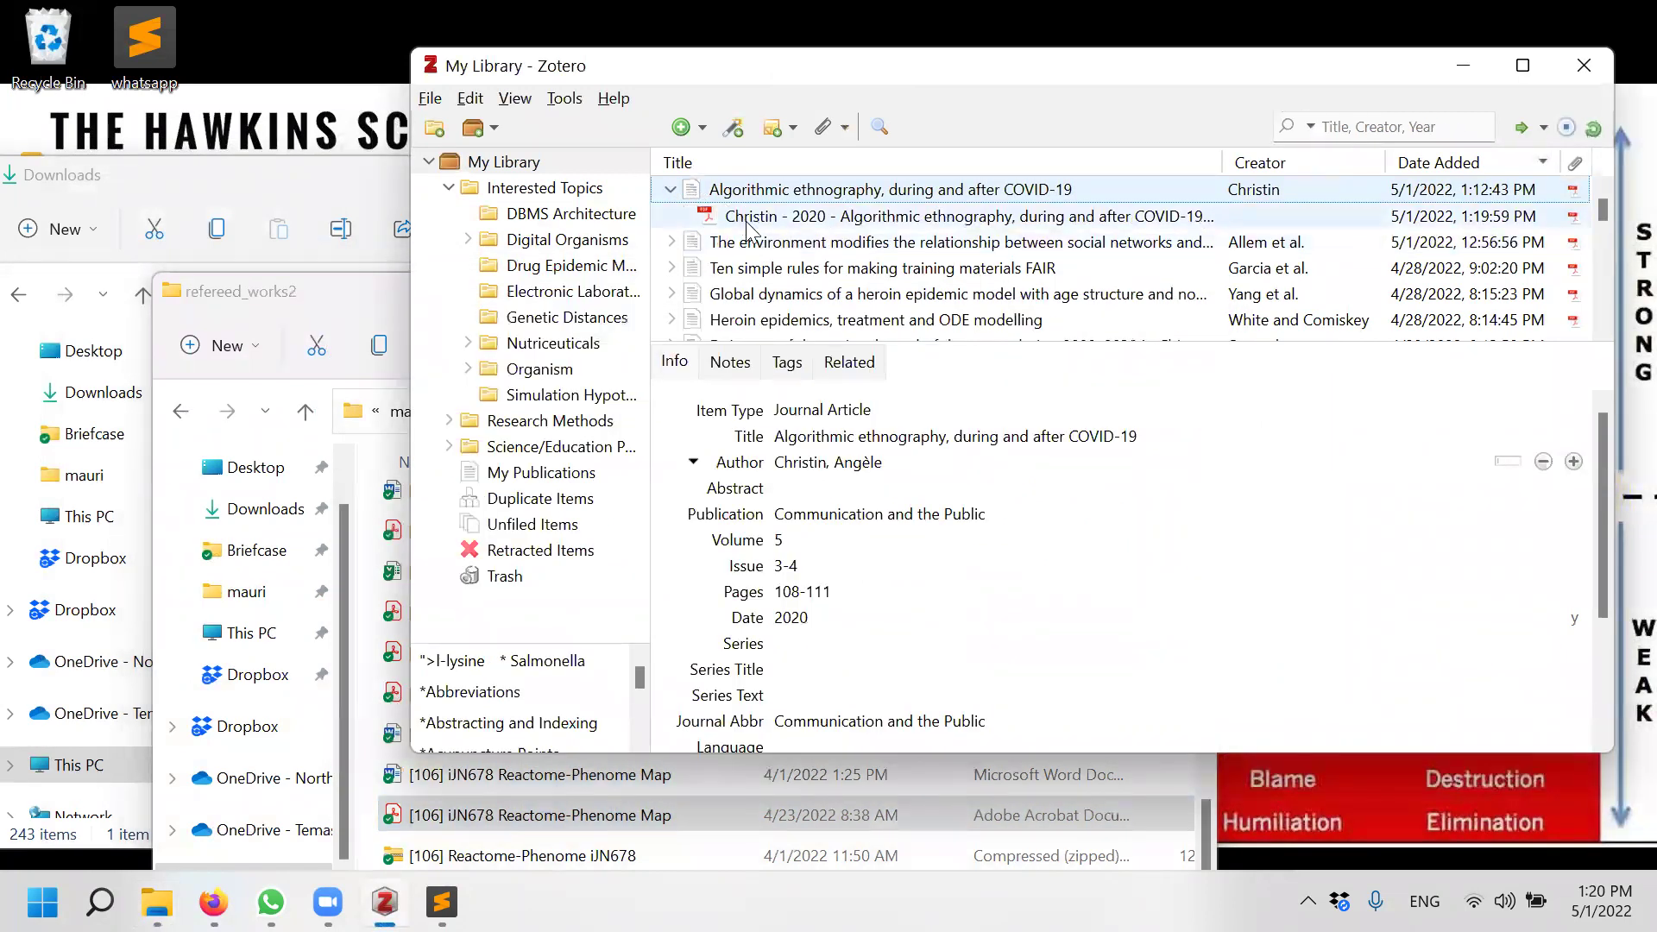
left_click(747, 223)
key("Delete")
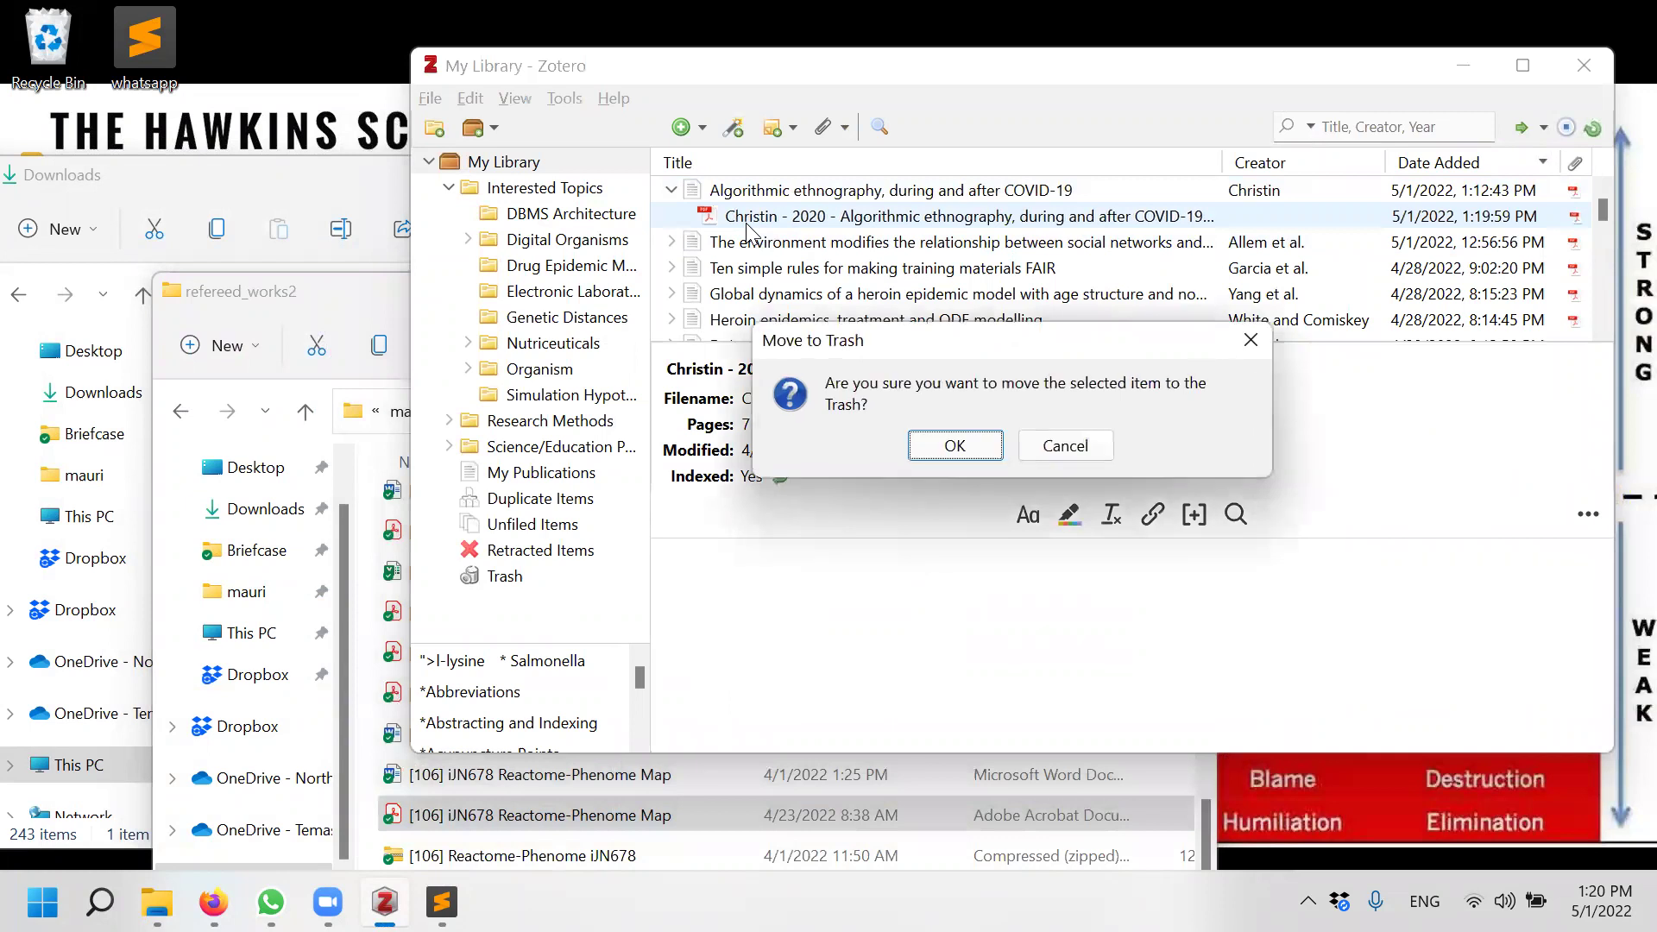
key("Return")
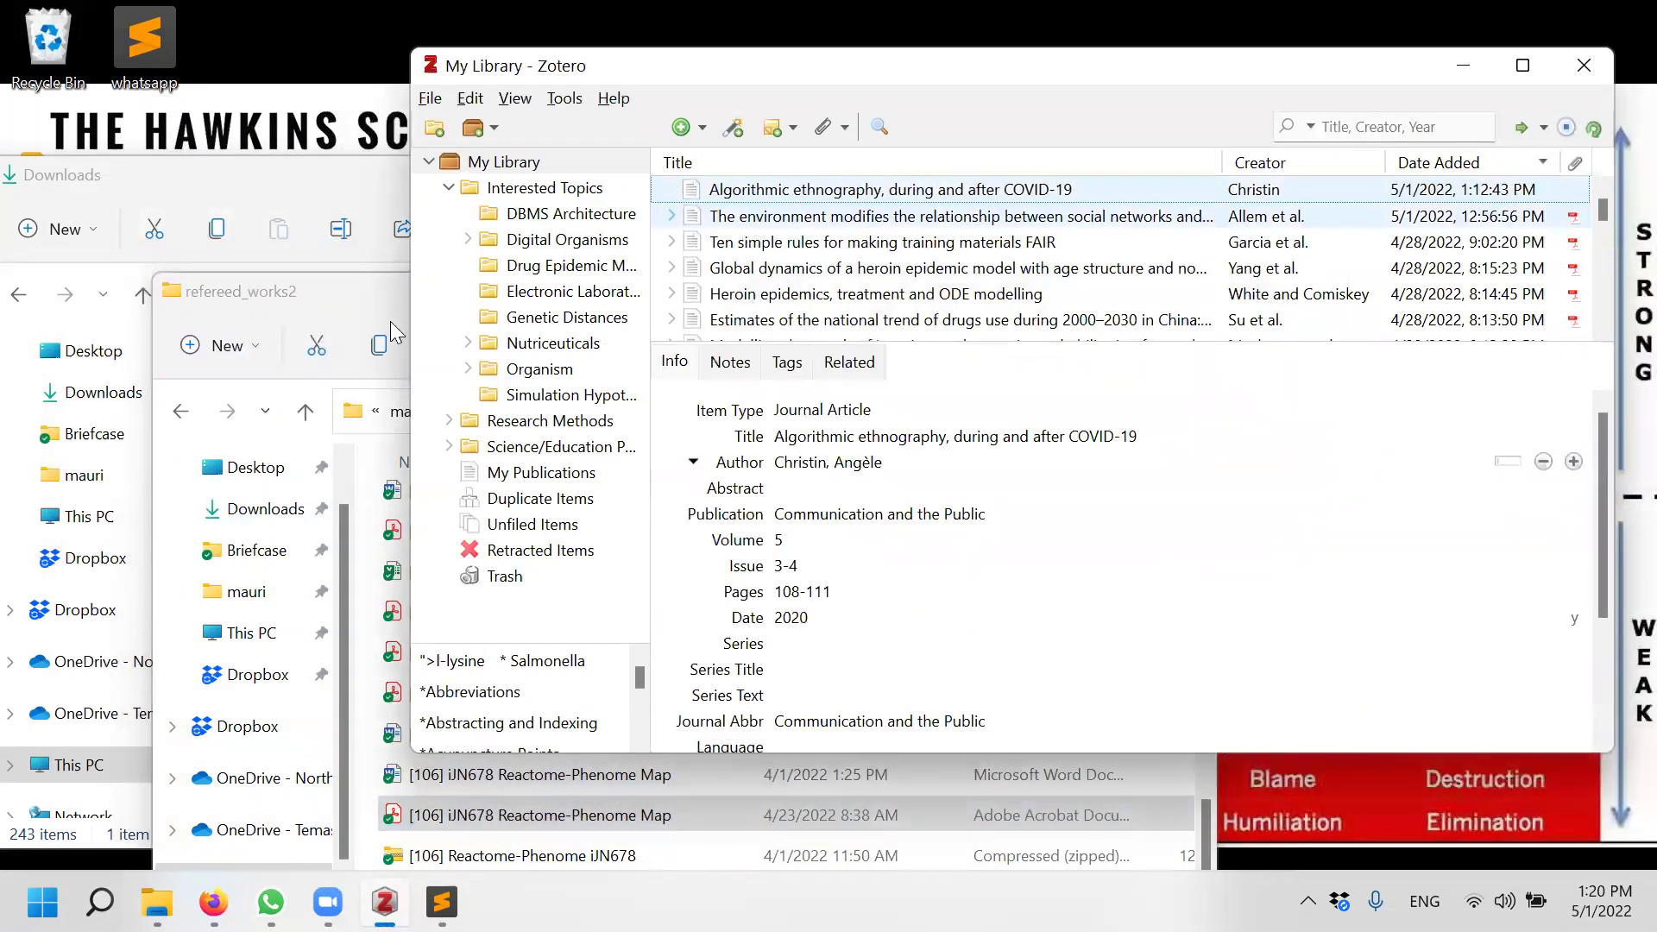
left_click(377, 295)
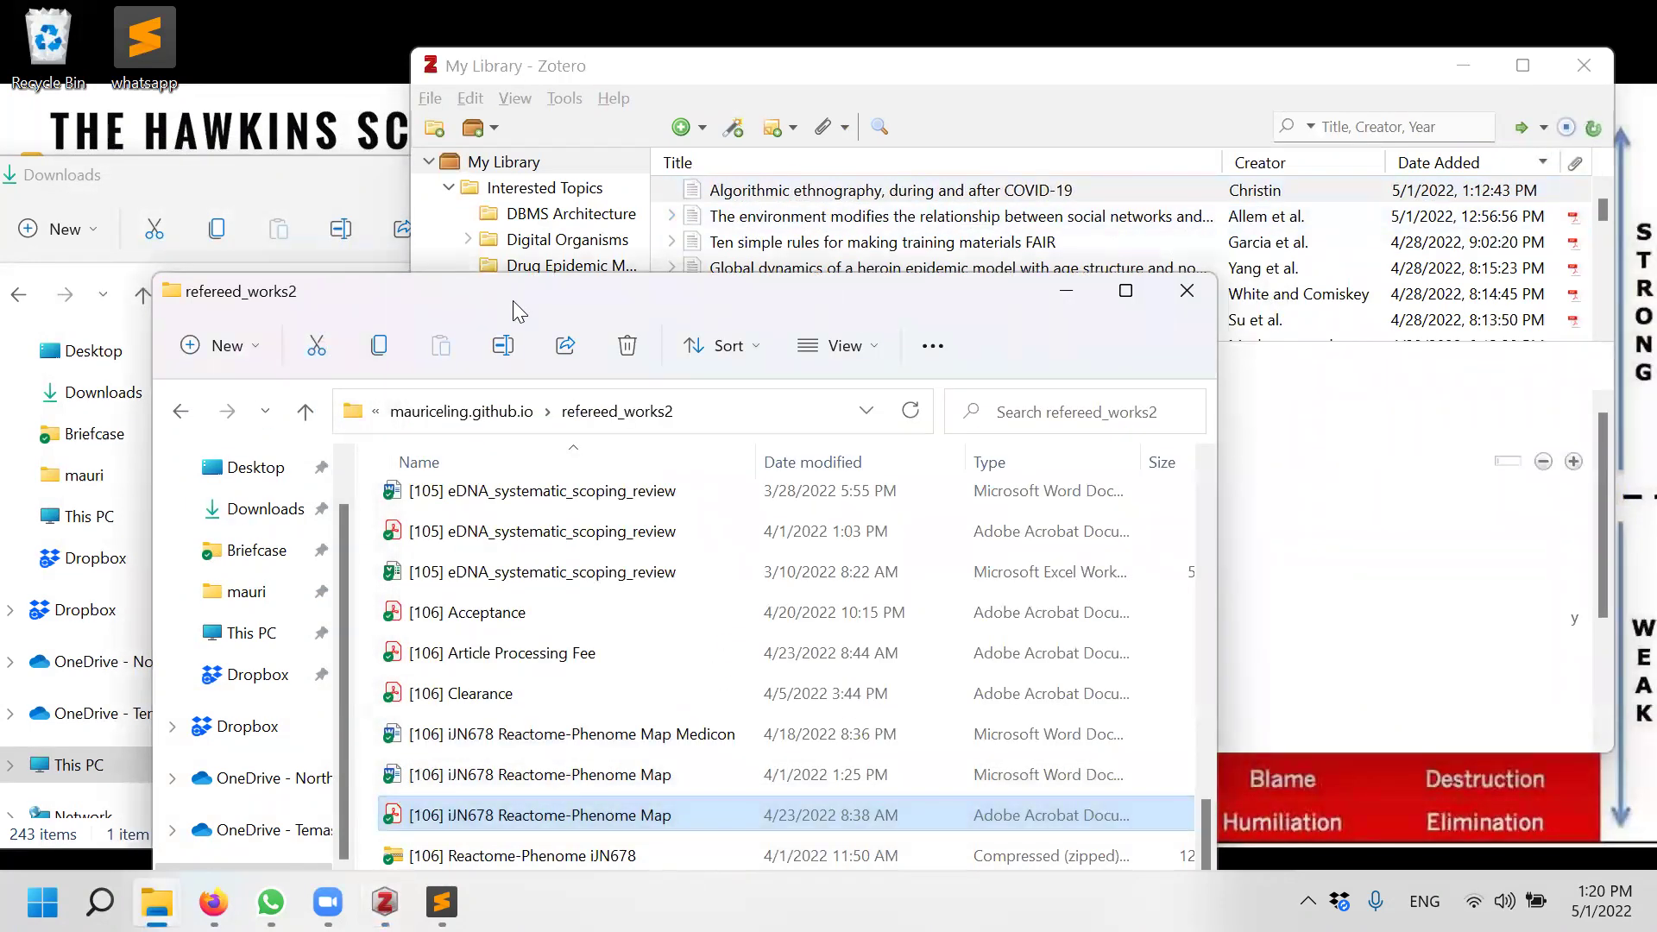
Drop the PDF onto empty list space so Zotero creates a standalone Genome-Scale journal article
left_click_drag(513, 300, 515, 322)
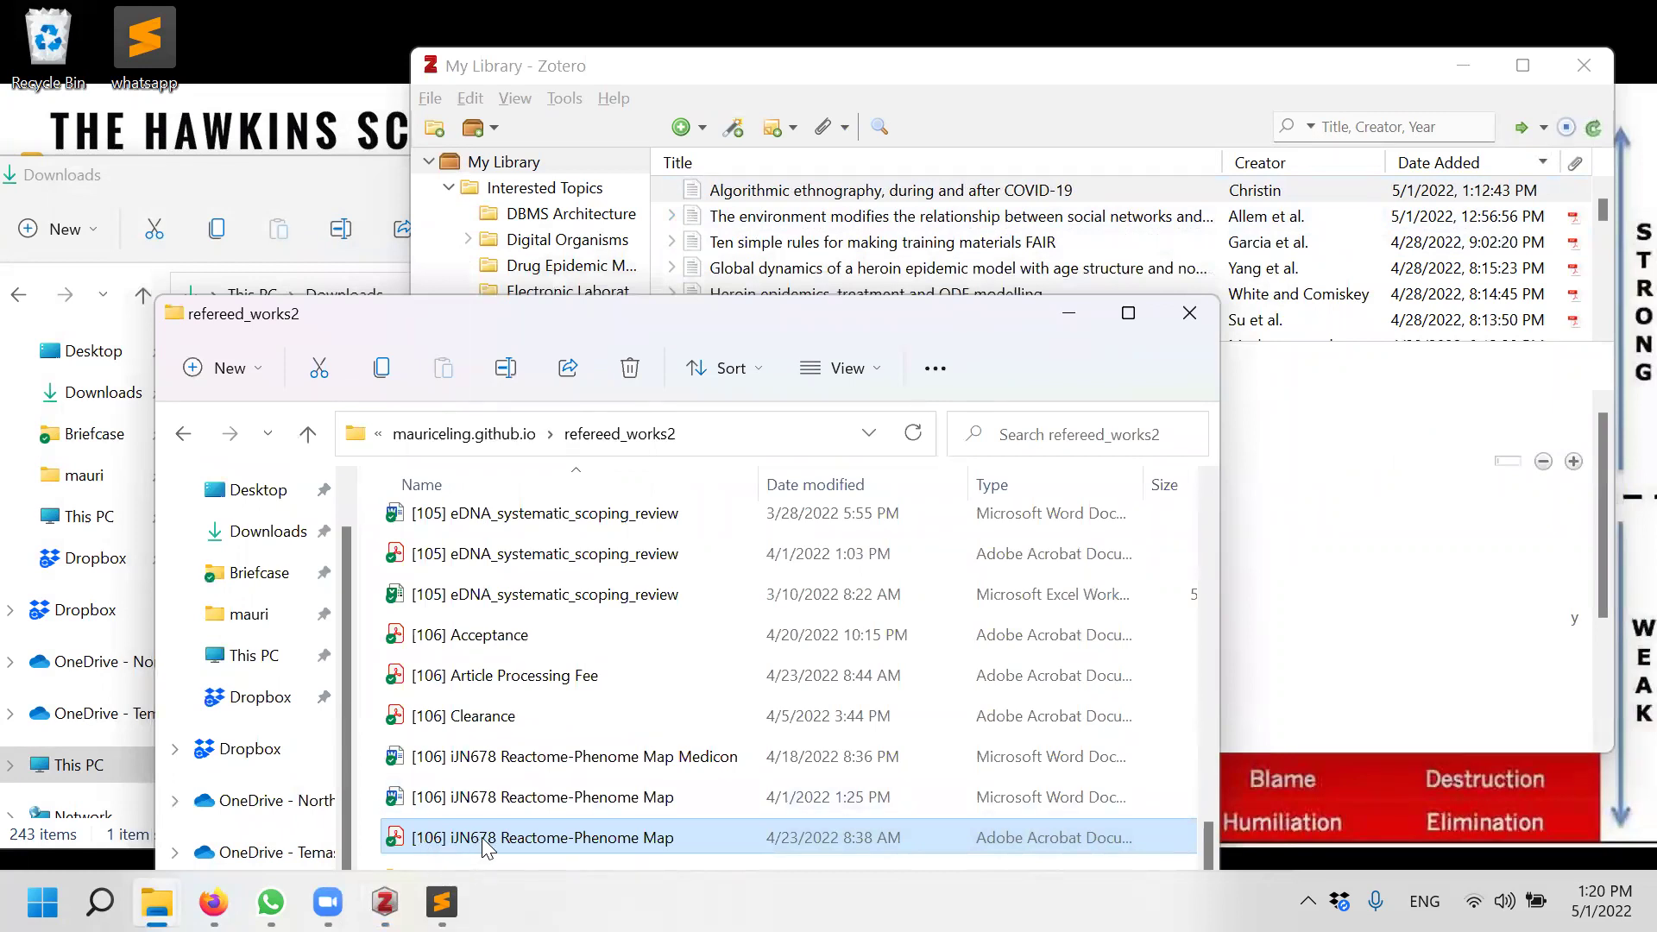
left_click_drag(484, 839, 862, 178)
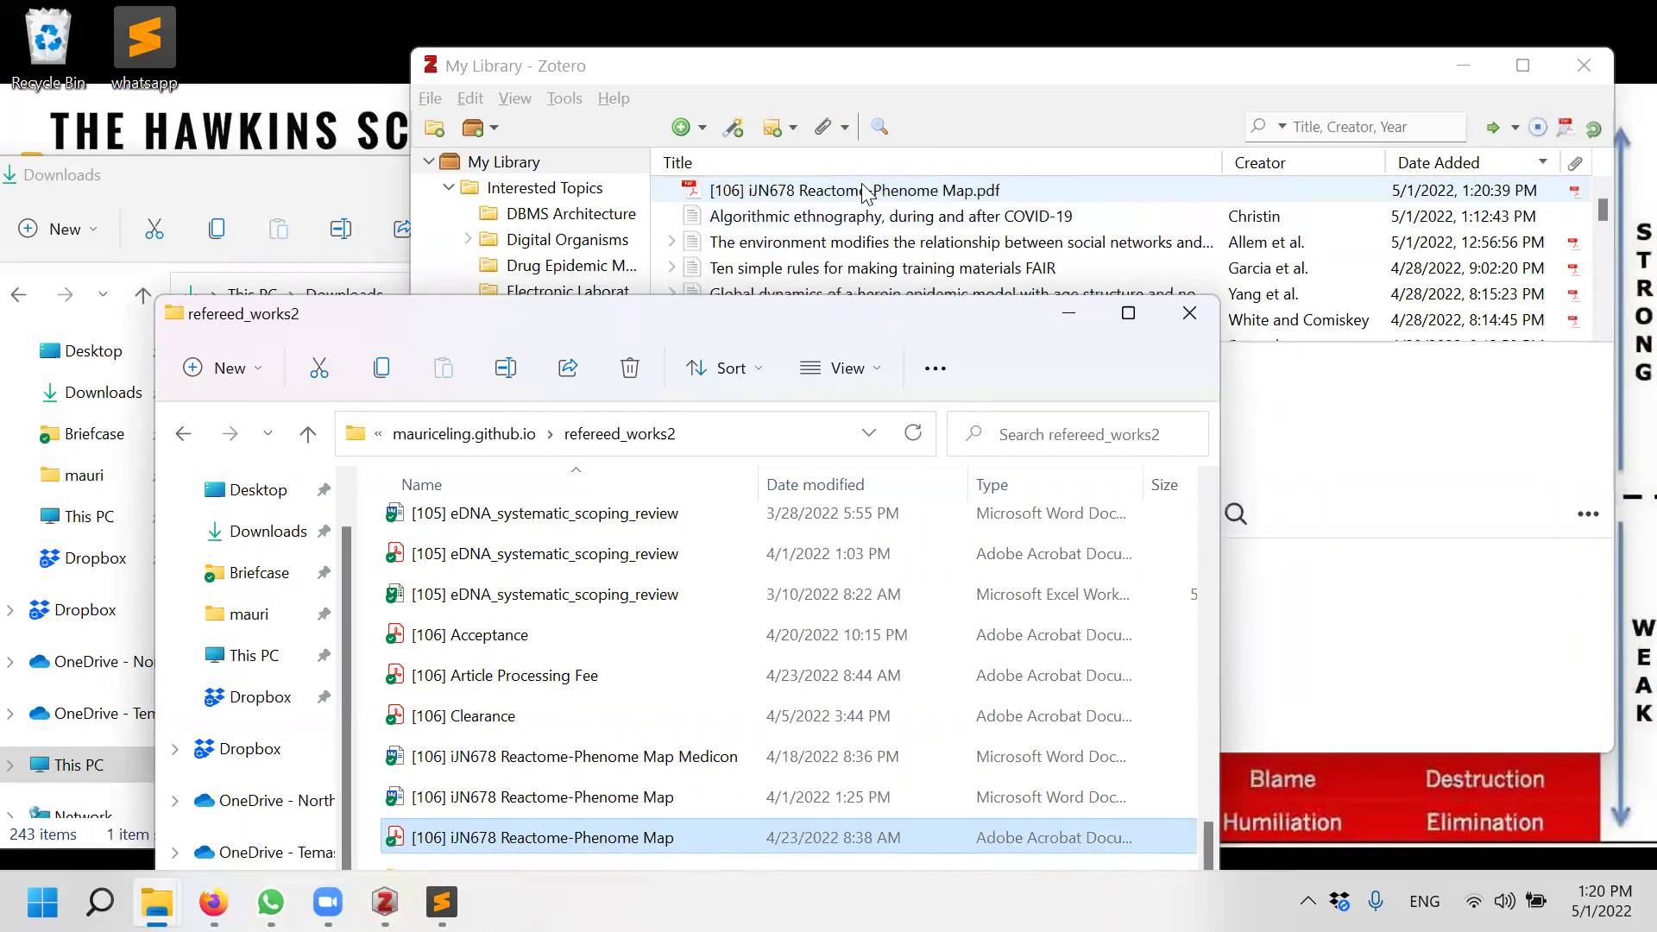
left_click(1013, 73)
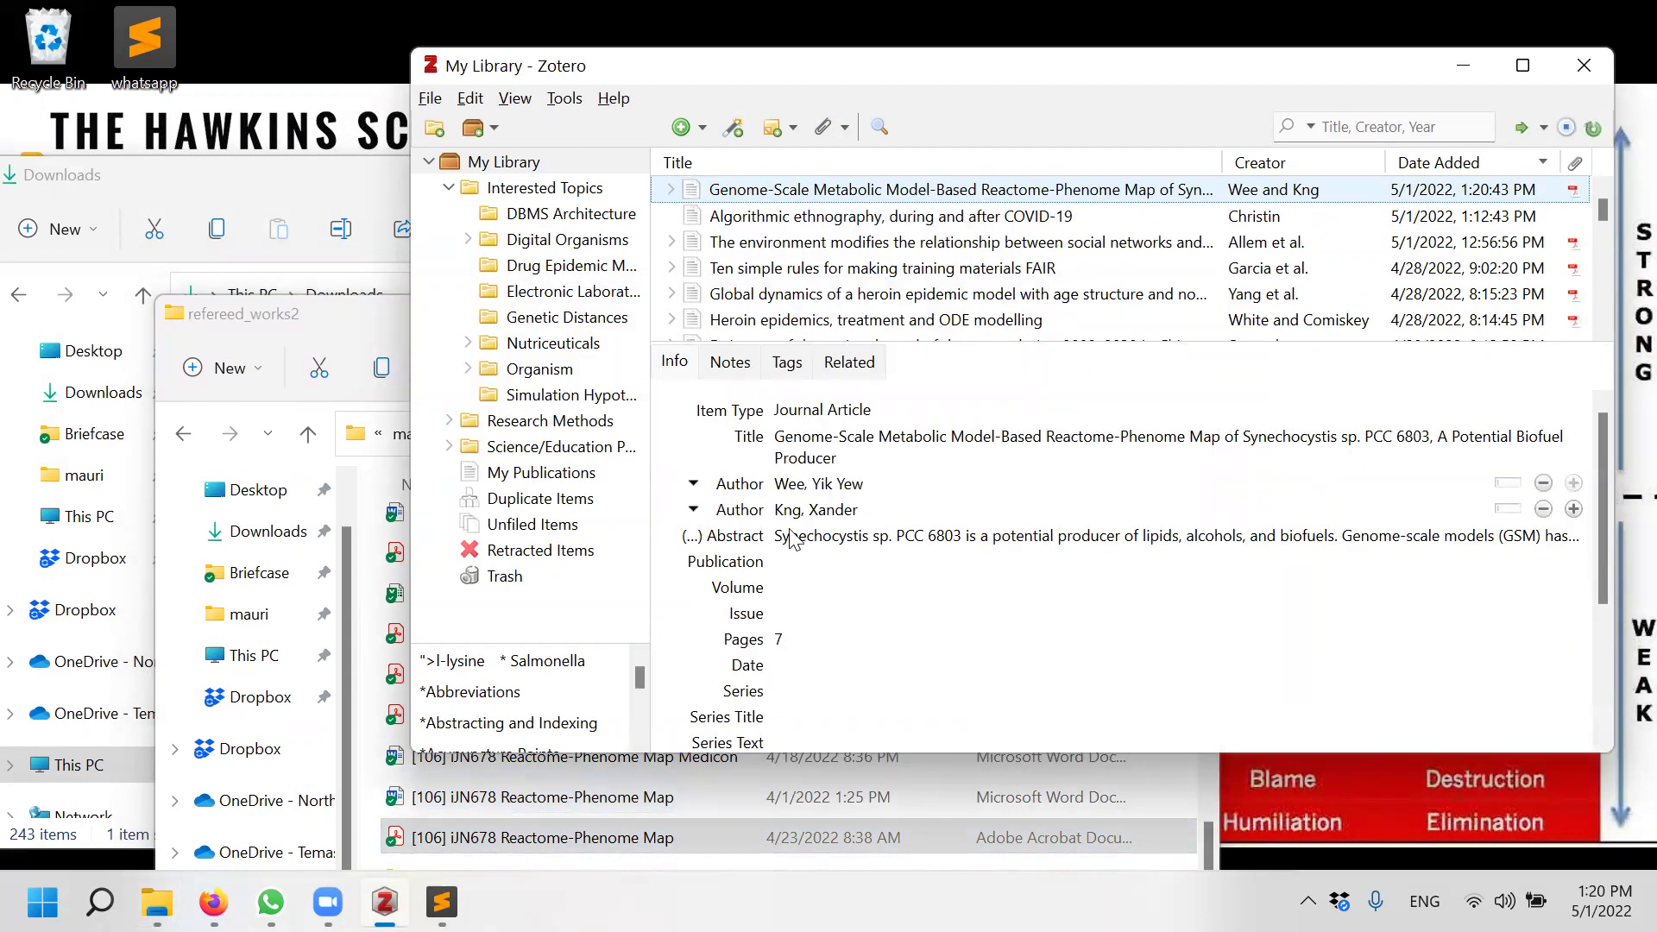
left_click(1269, 436)
key("Return")
left_click_drag(980, 83, 903, 39)
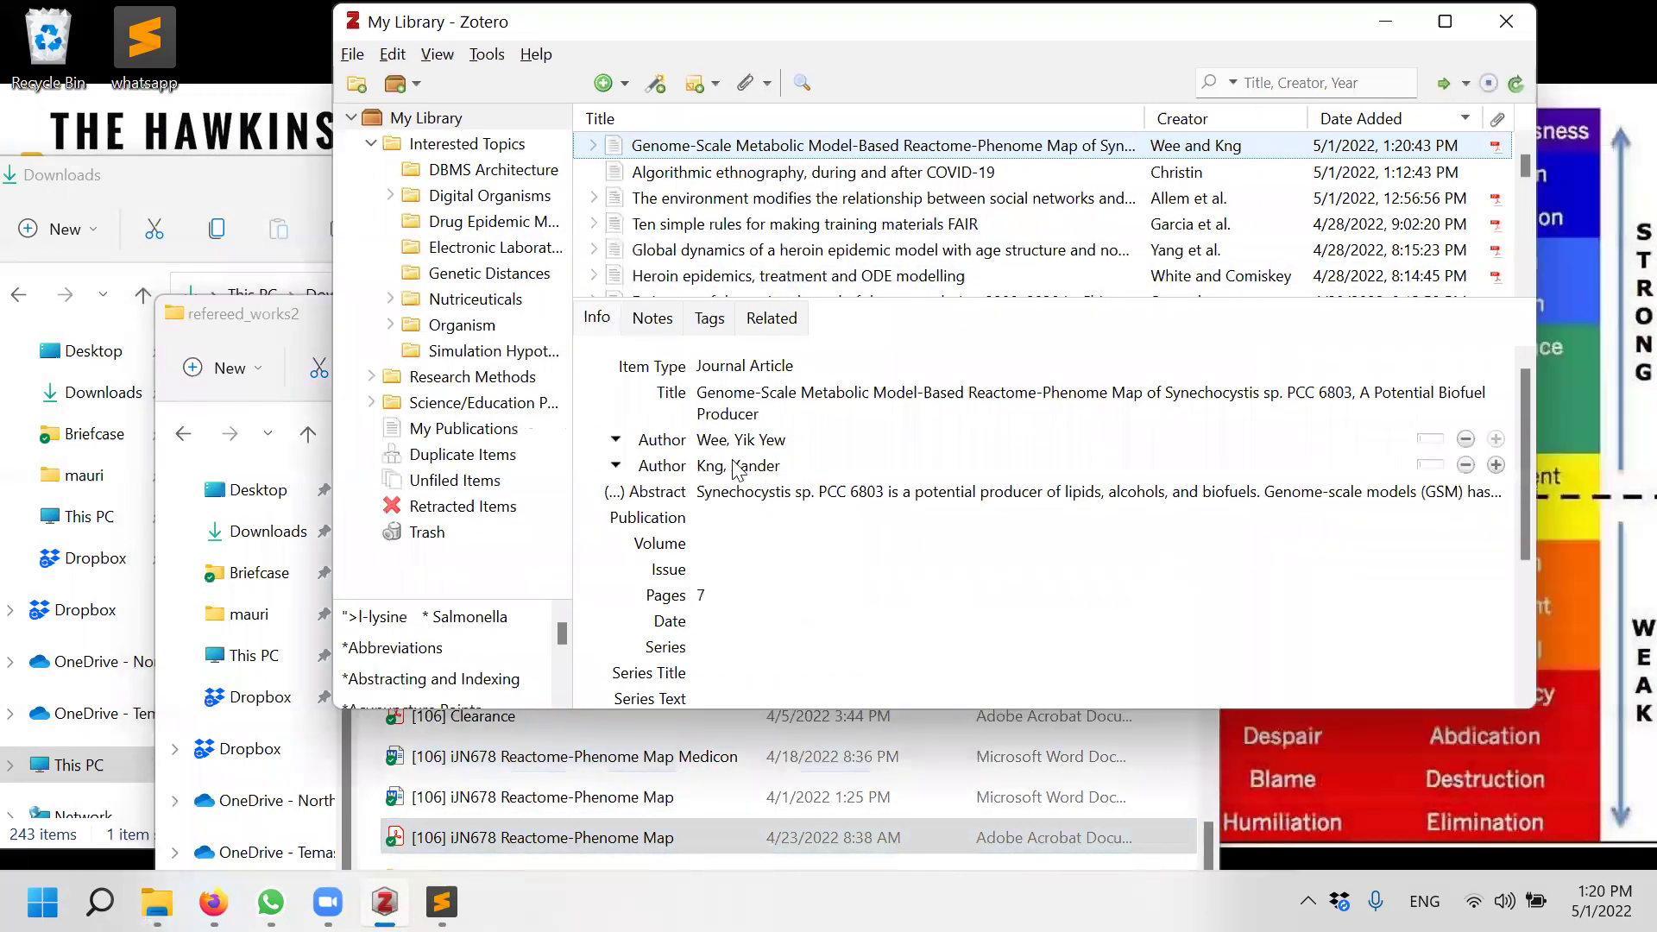
left_click(764, 405)
key("Return")
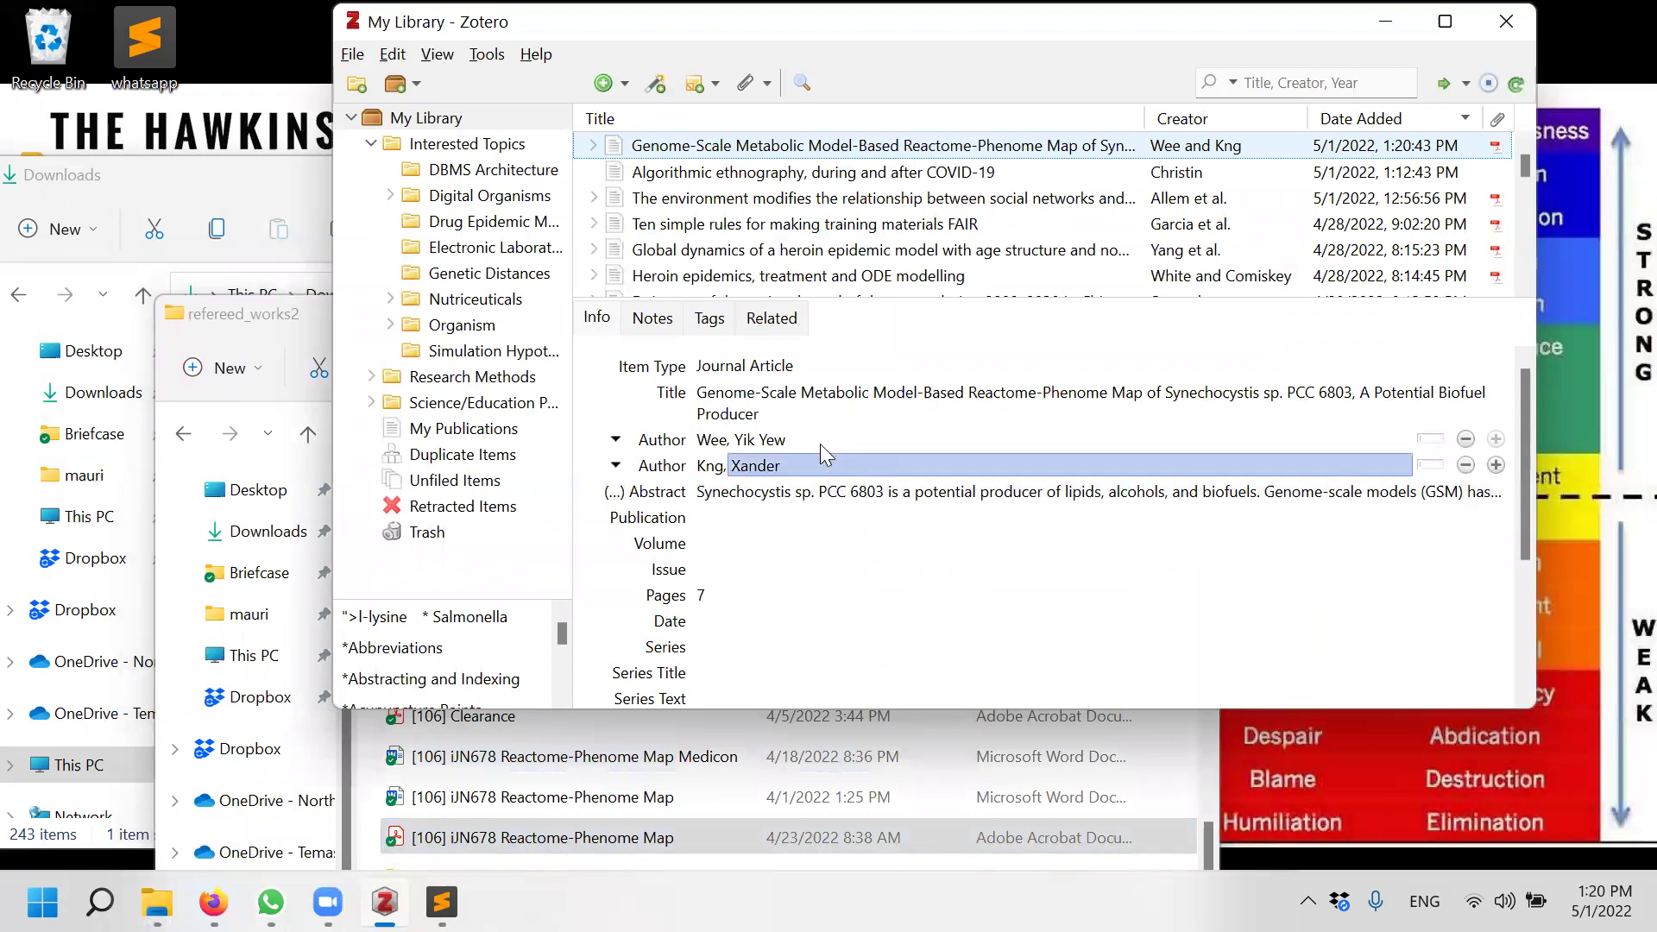
left_click(1084, 502)
key("Escape")
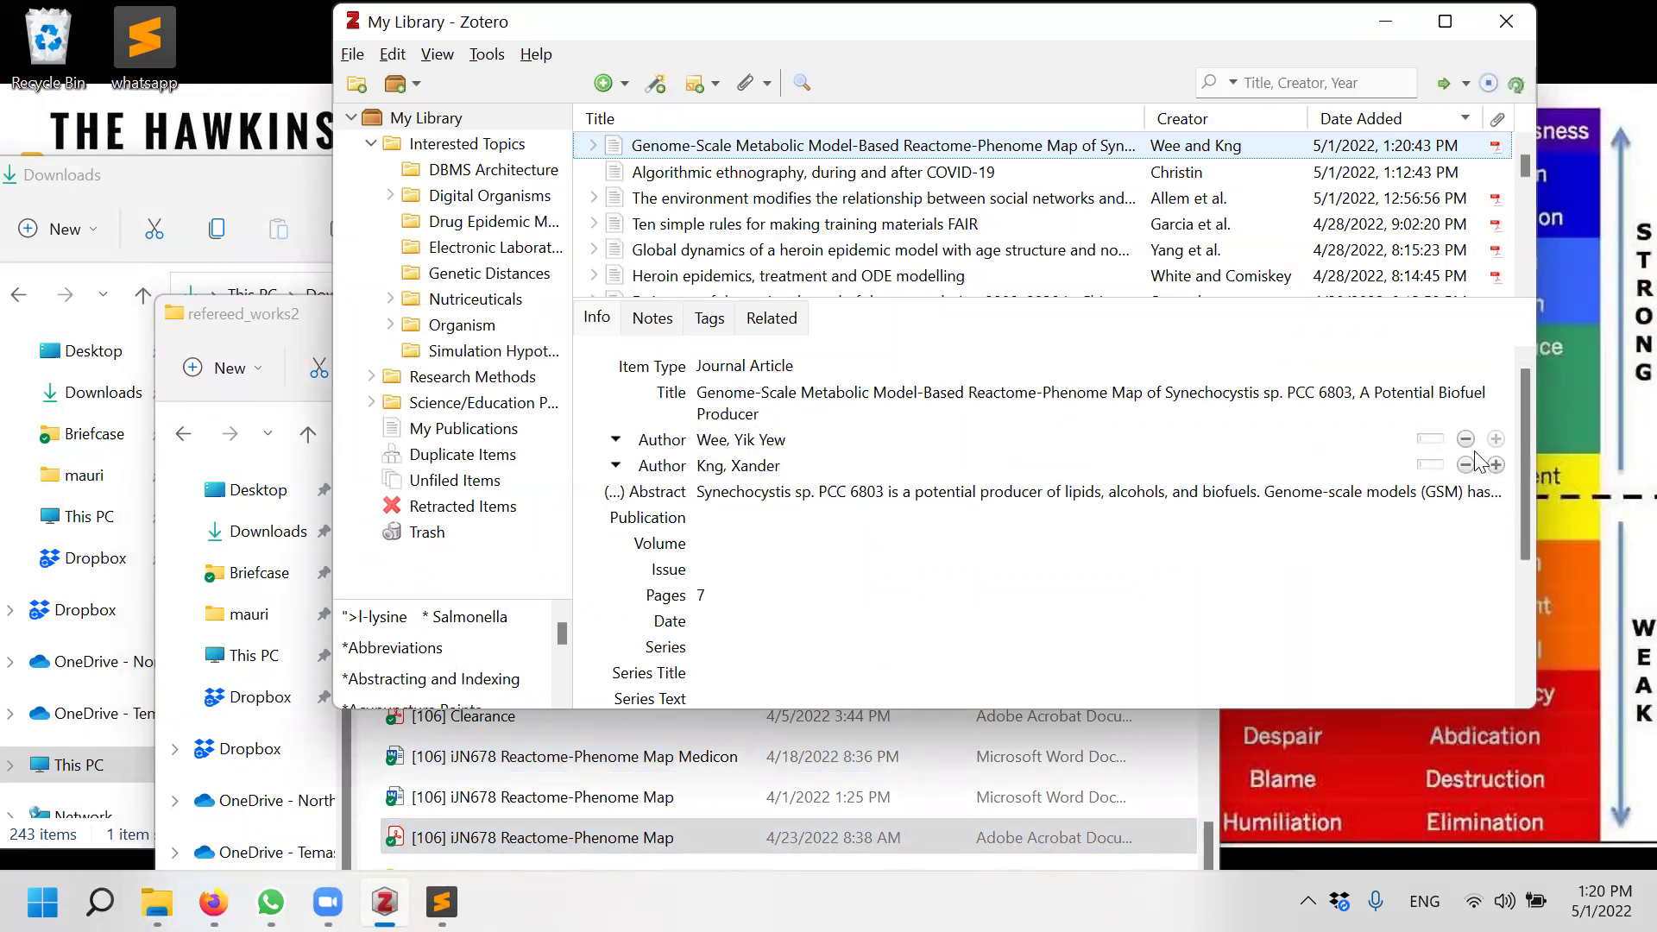
left_click(1429, 440)
left_click(1430, 440)
left_click(1429, 466)
left_click(1428, 466)
double_click(568, 828)
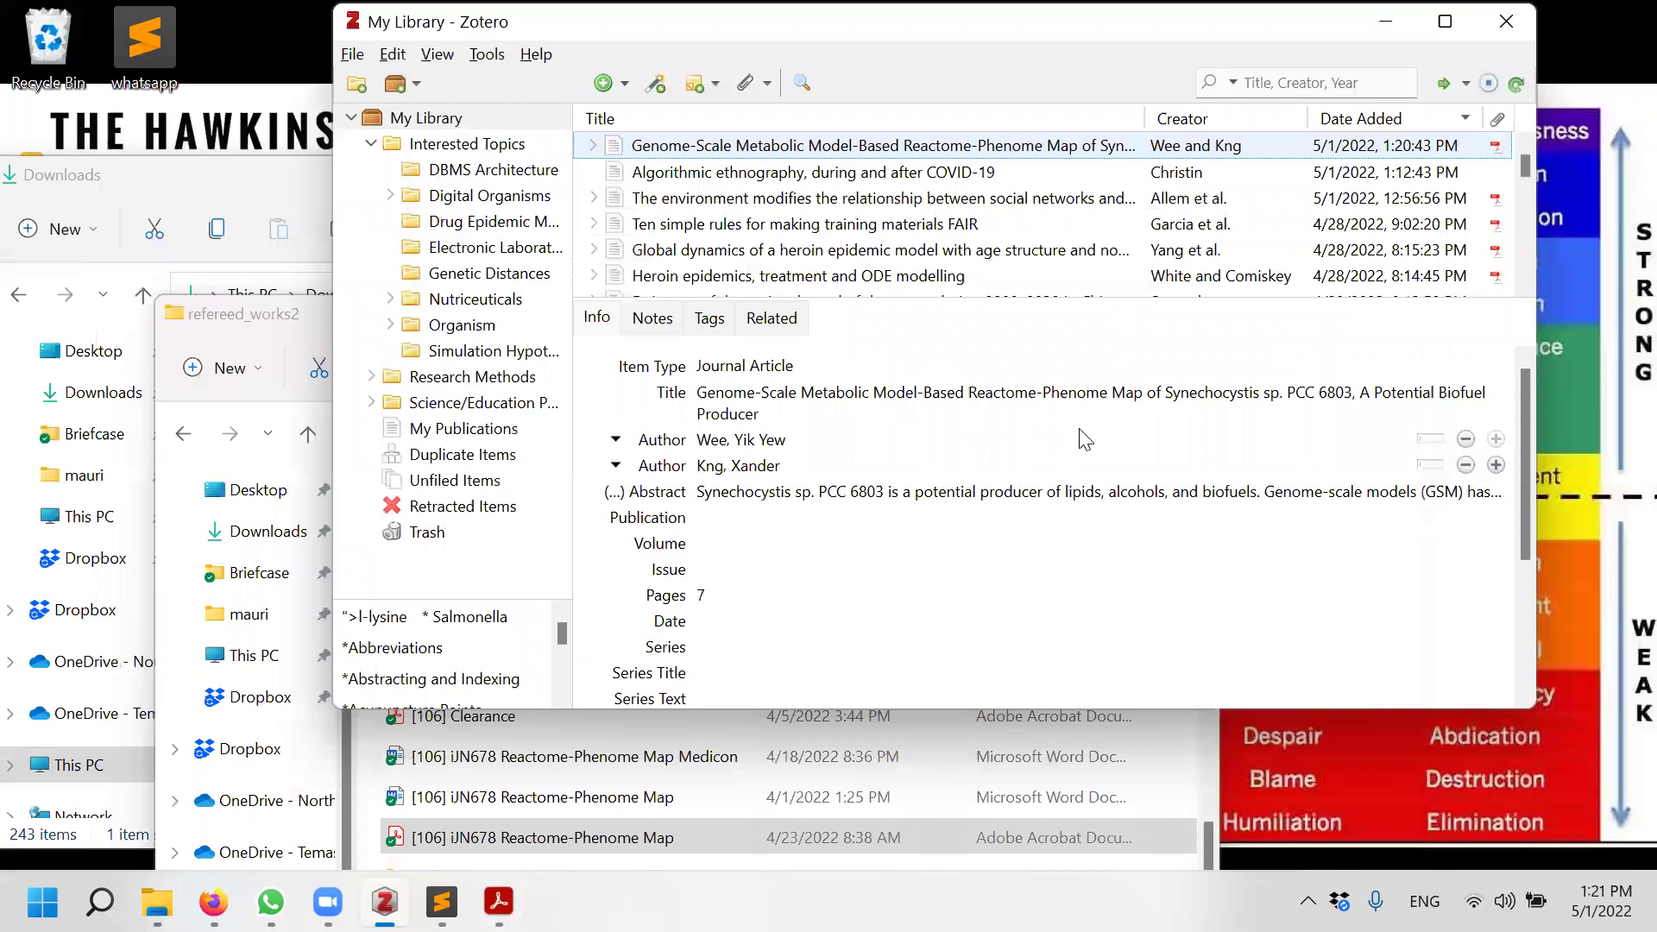
Expand the Genome-Scale Metabolic Model item and open its attached PDF in a Zotero reader tab
left_click(833, 493)
left_click(775, 573)
scroll(775, 573, "down", 5)
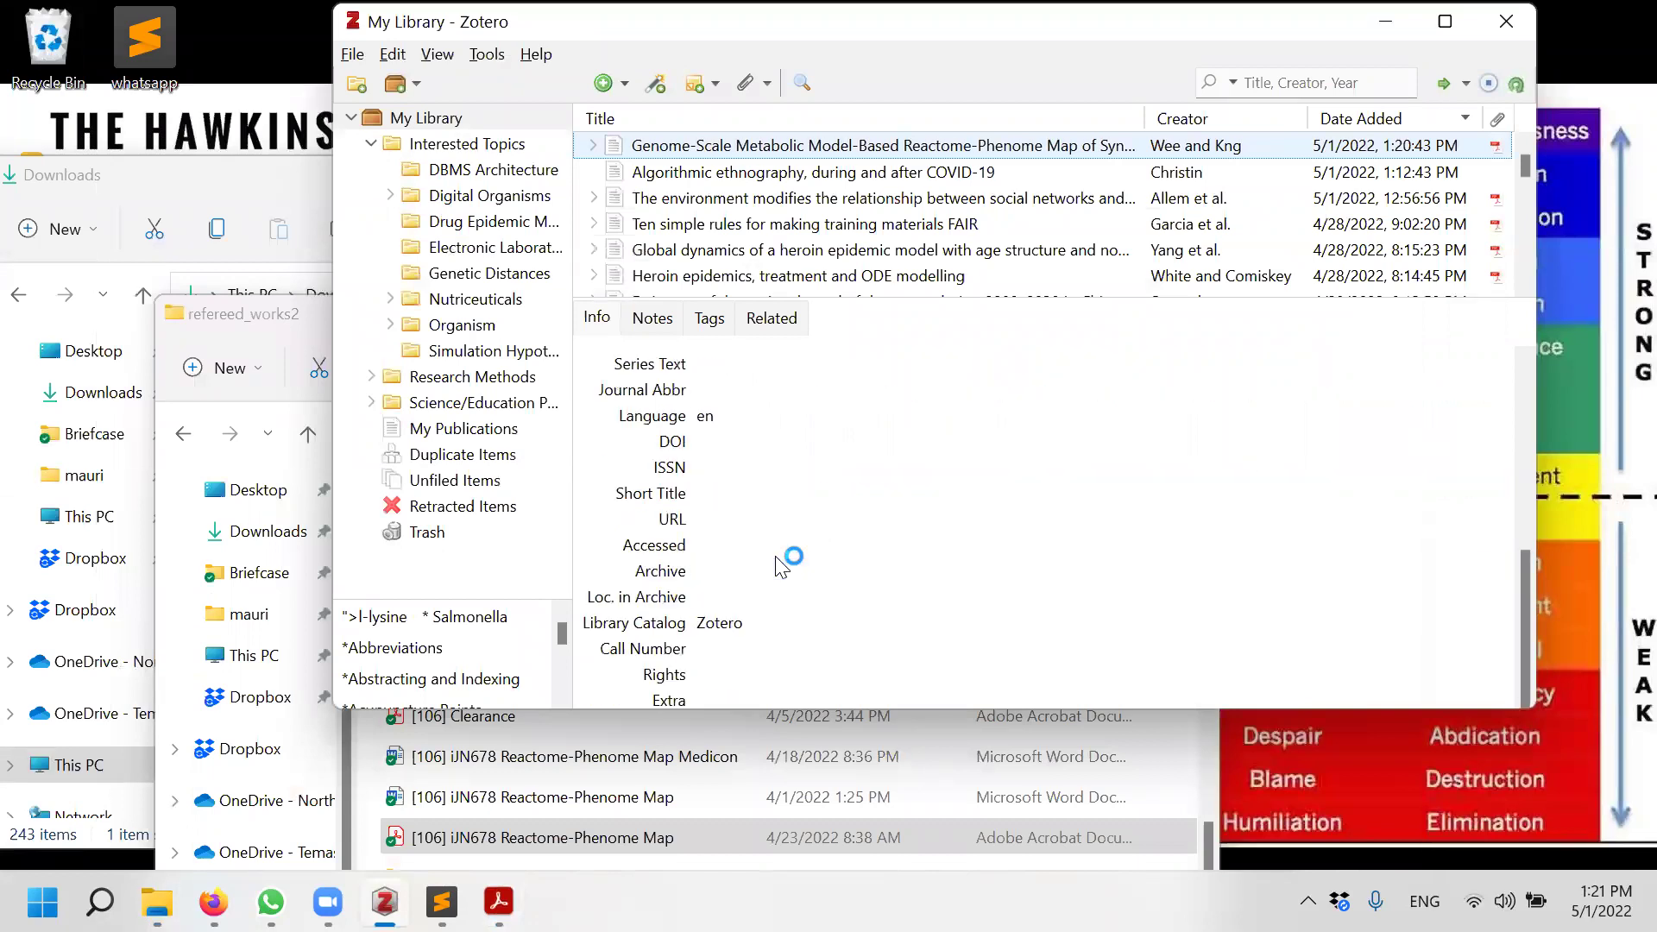
scroll(780, 555, "up", 5)
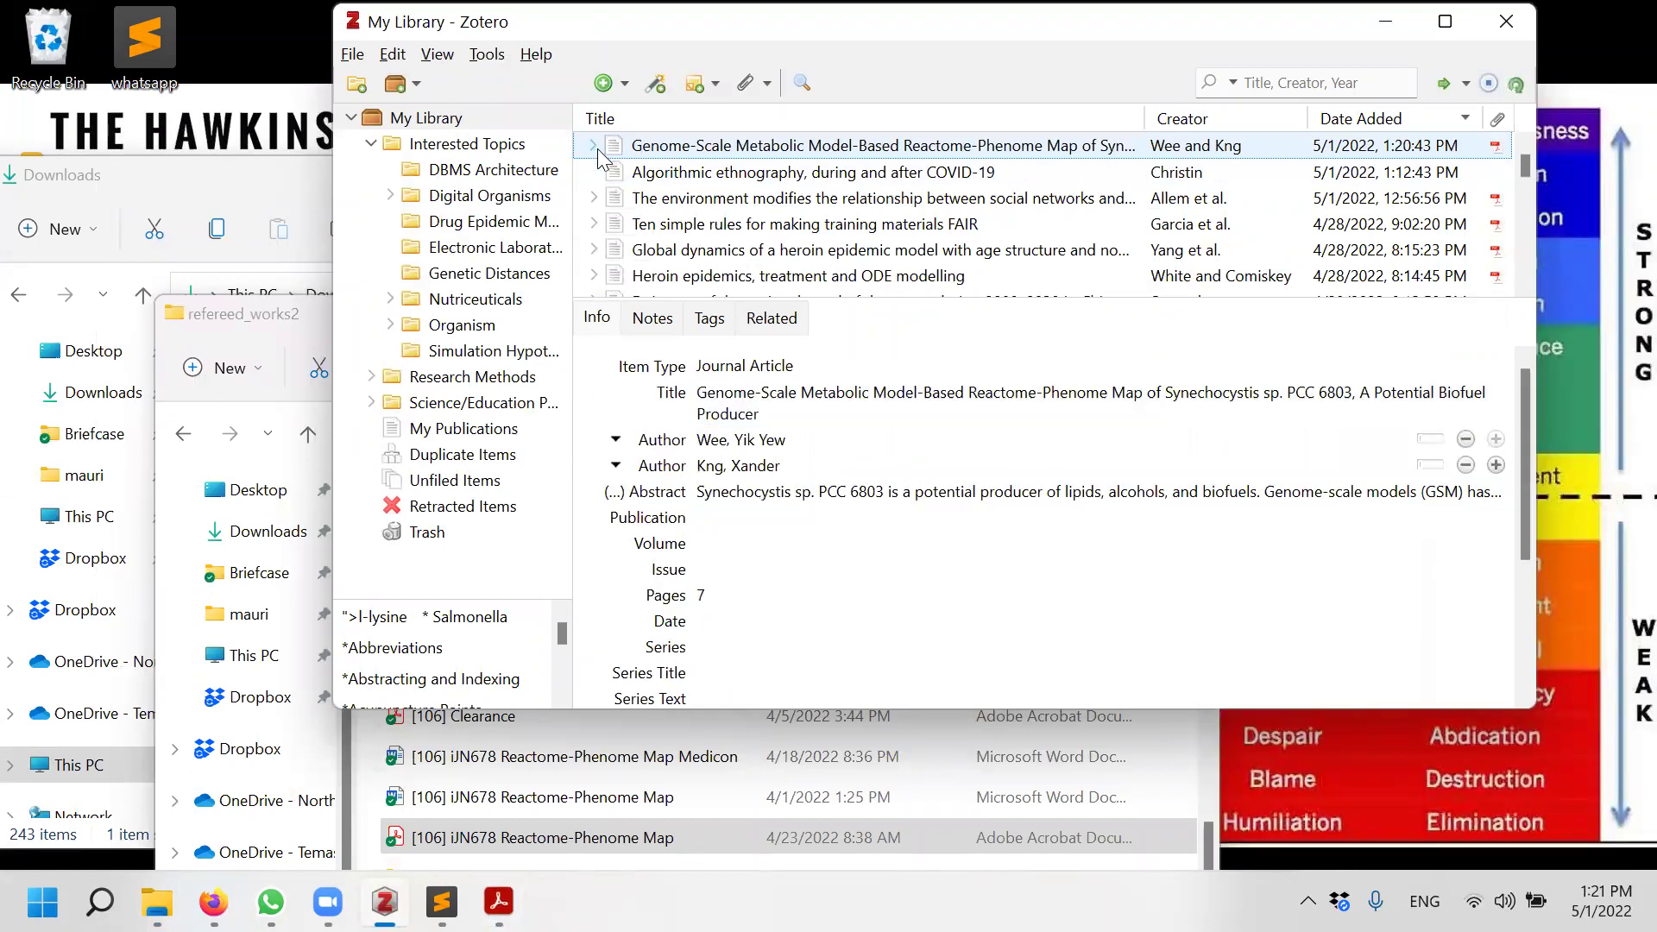
left_click(597, 148)
double_click(665, 148)
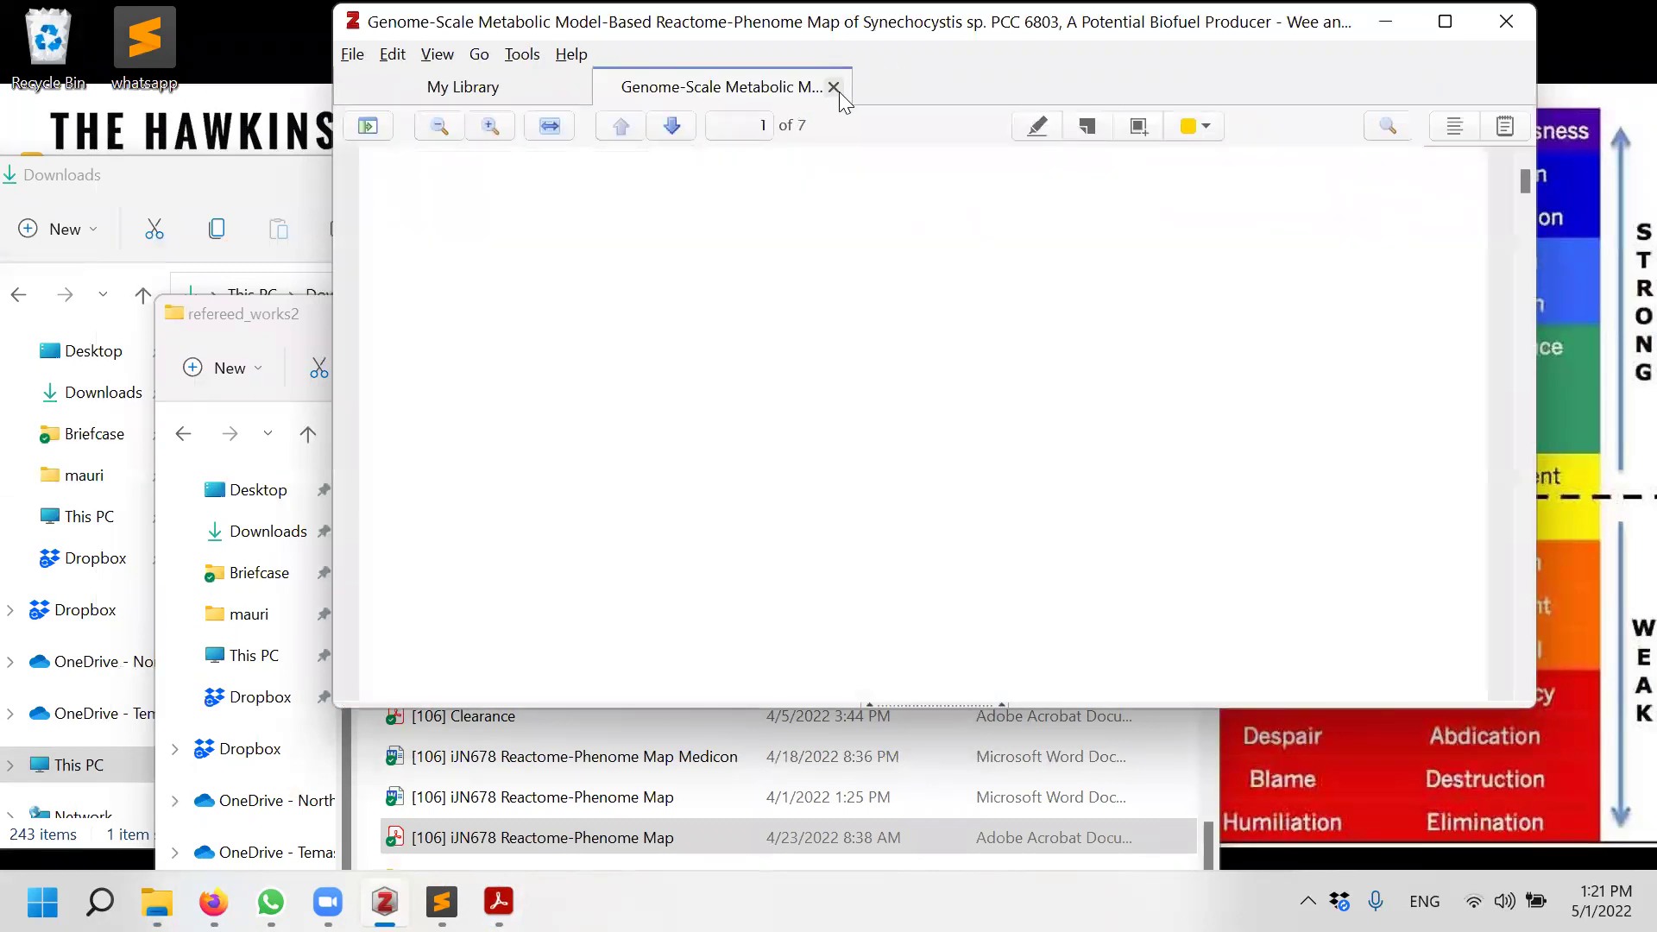
Back in the library, add the citation's third author with last and first name
left_click(834, 88)
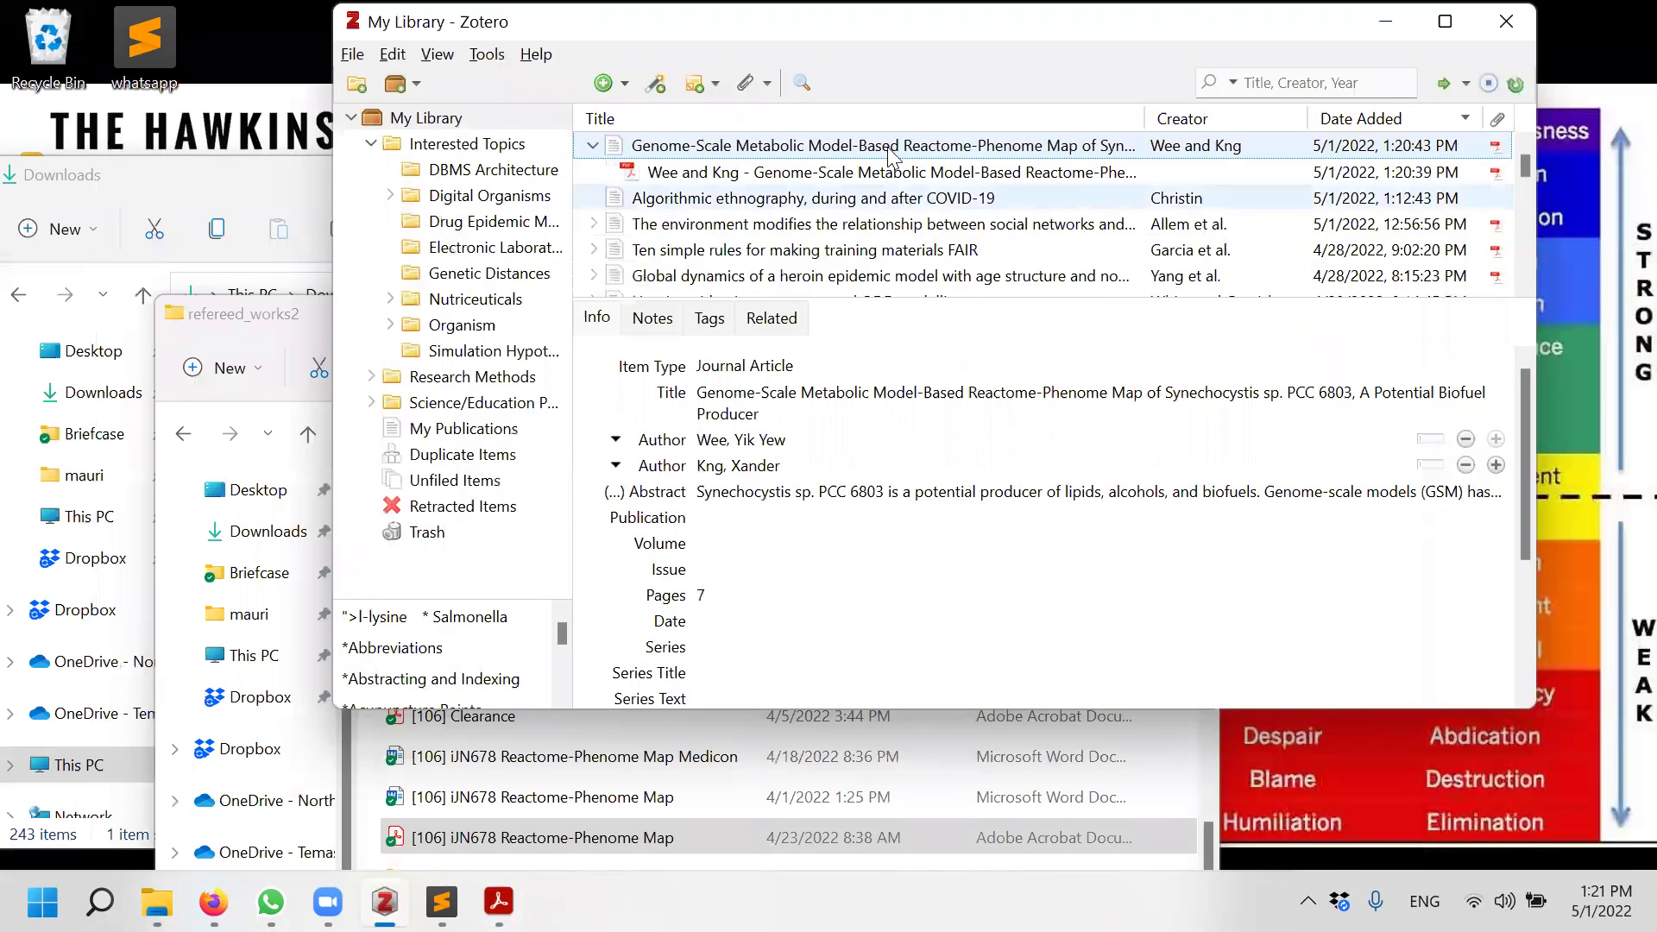
left_click(592, 143)
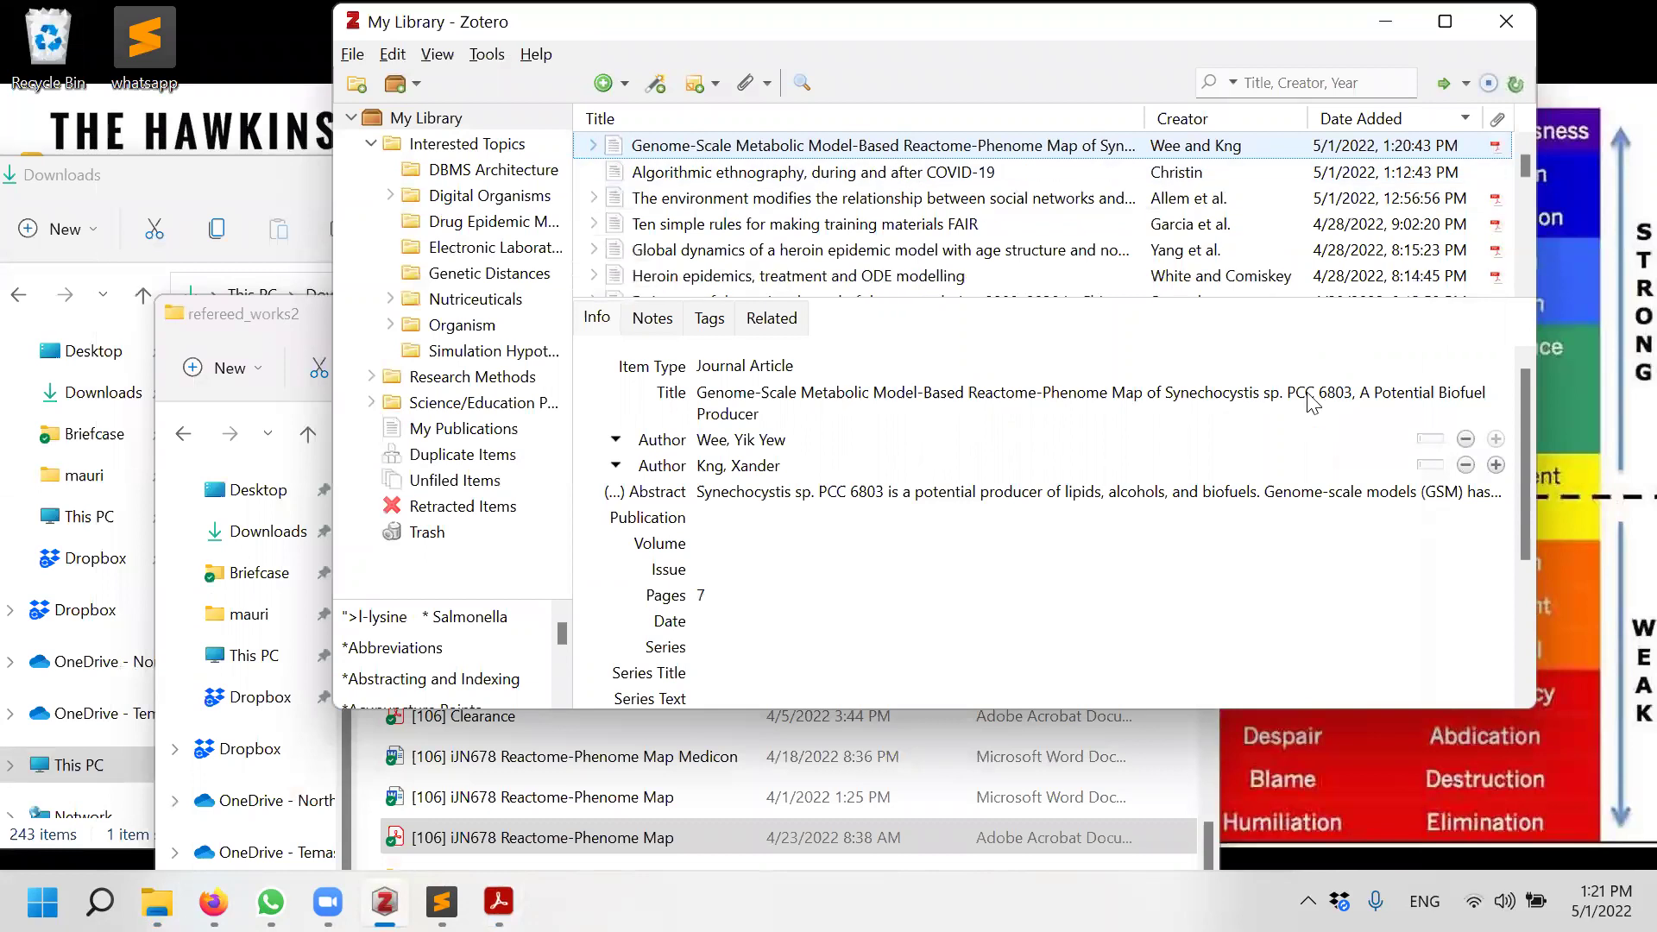
left_click(1496, 466)
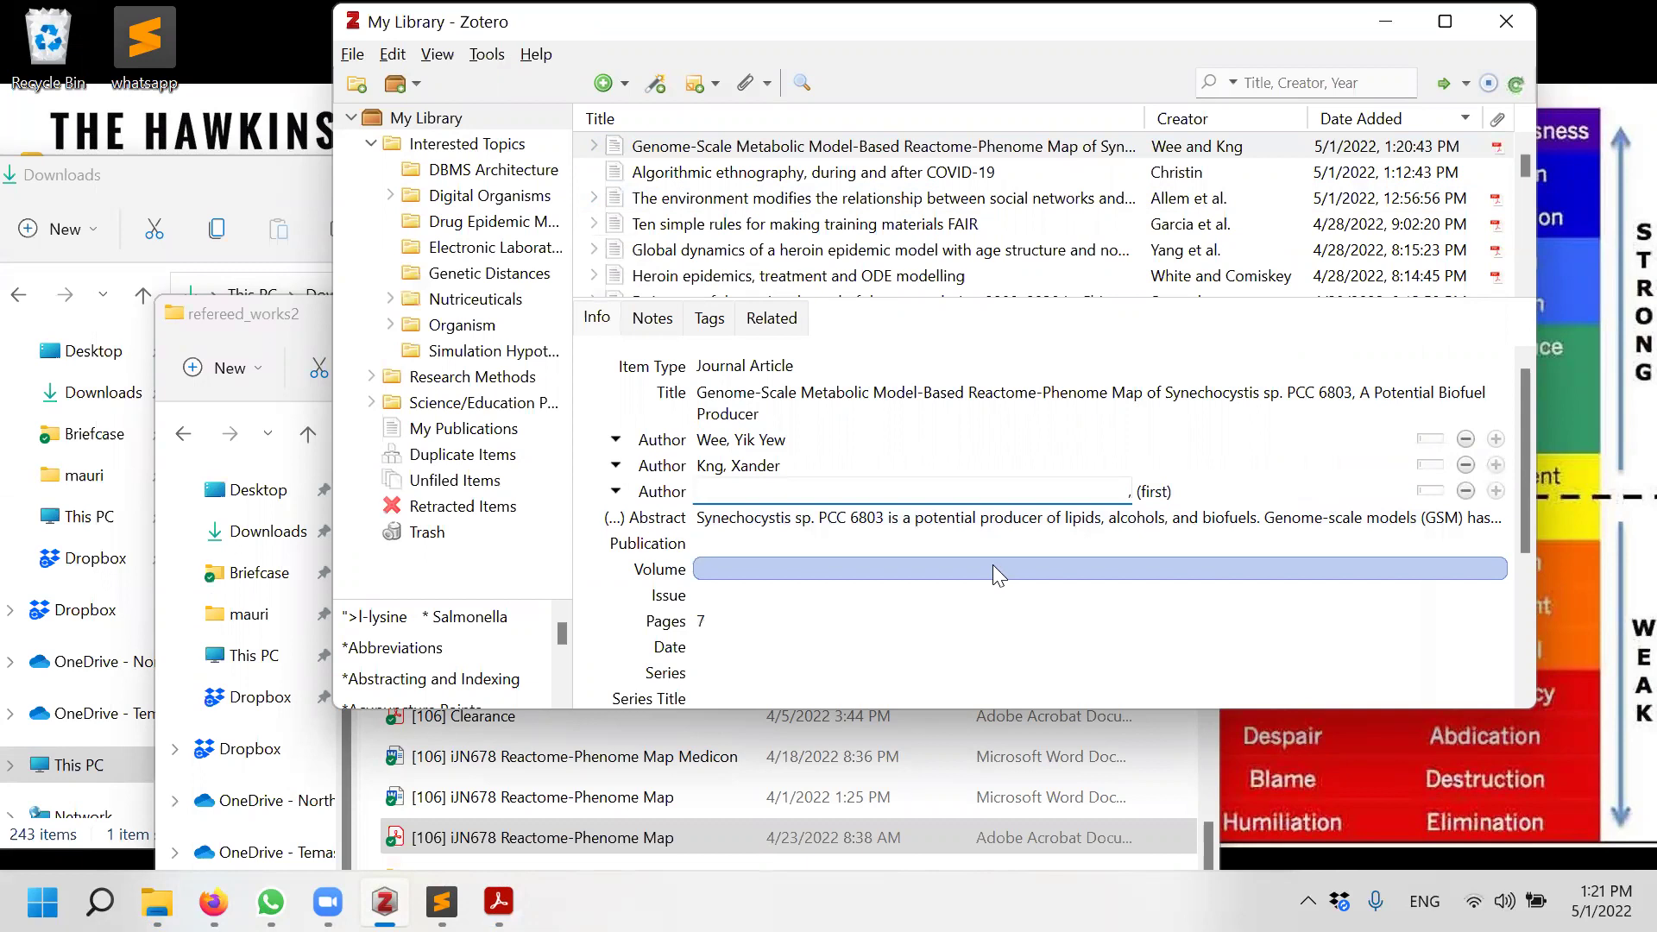
type("Sor, ")
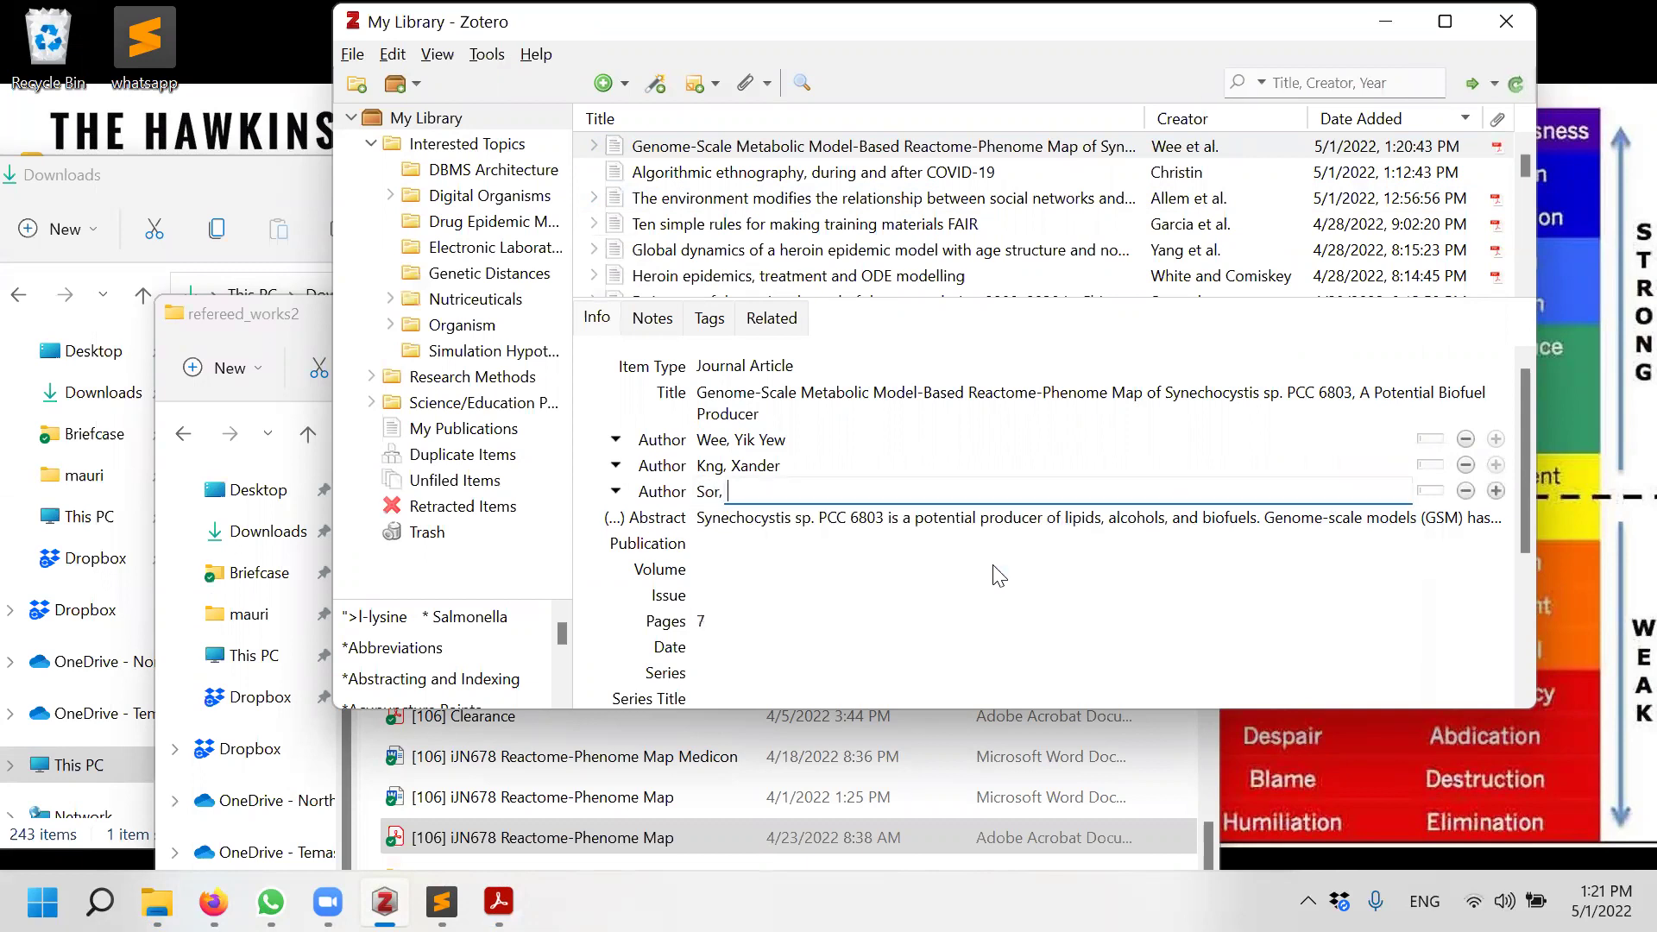
type("Si Xian")
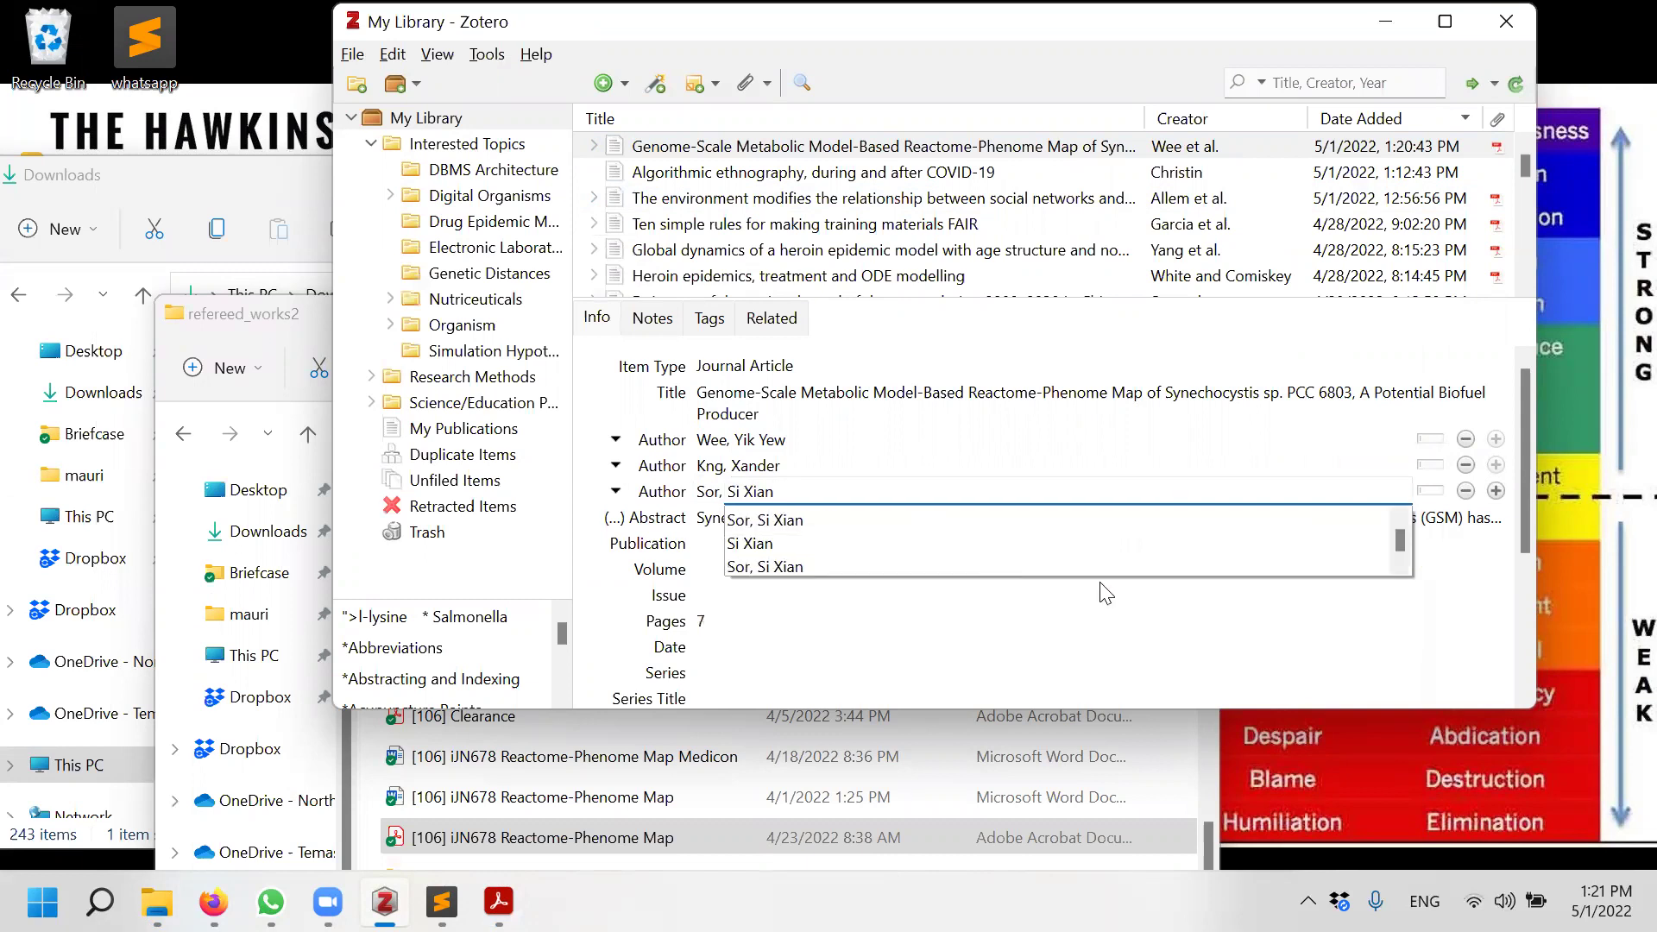
left_click(967, 520)
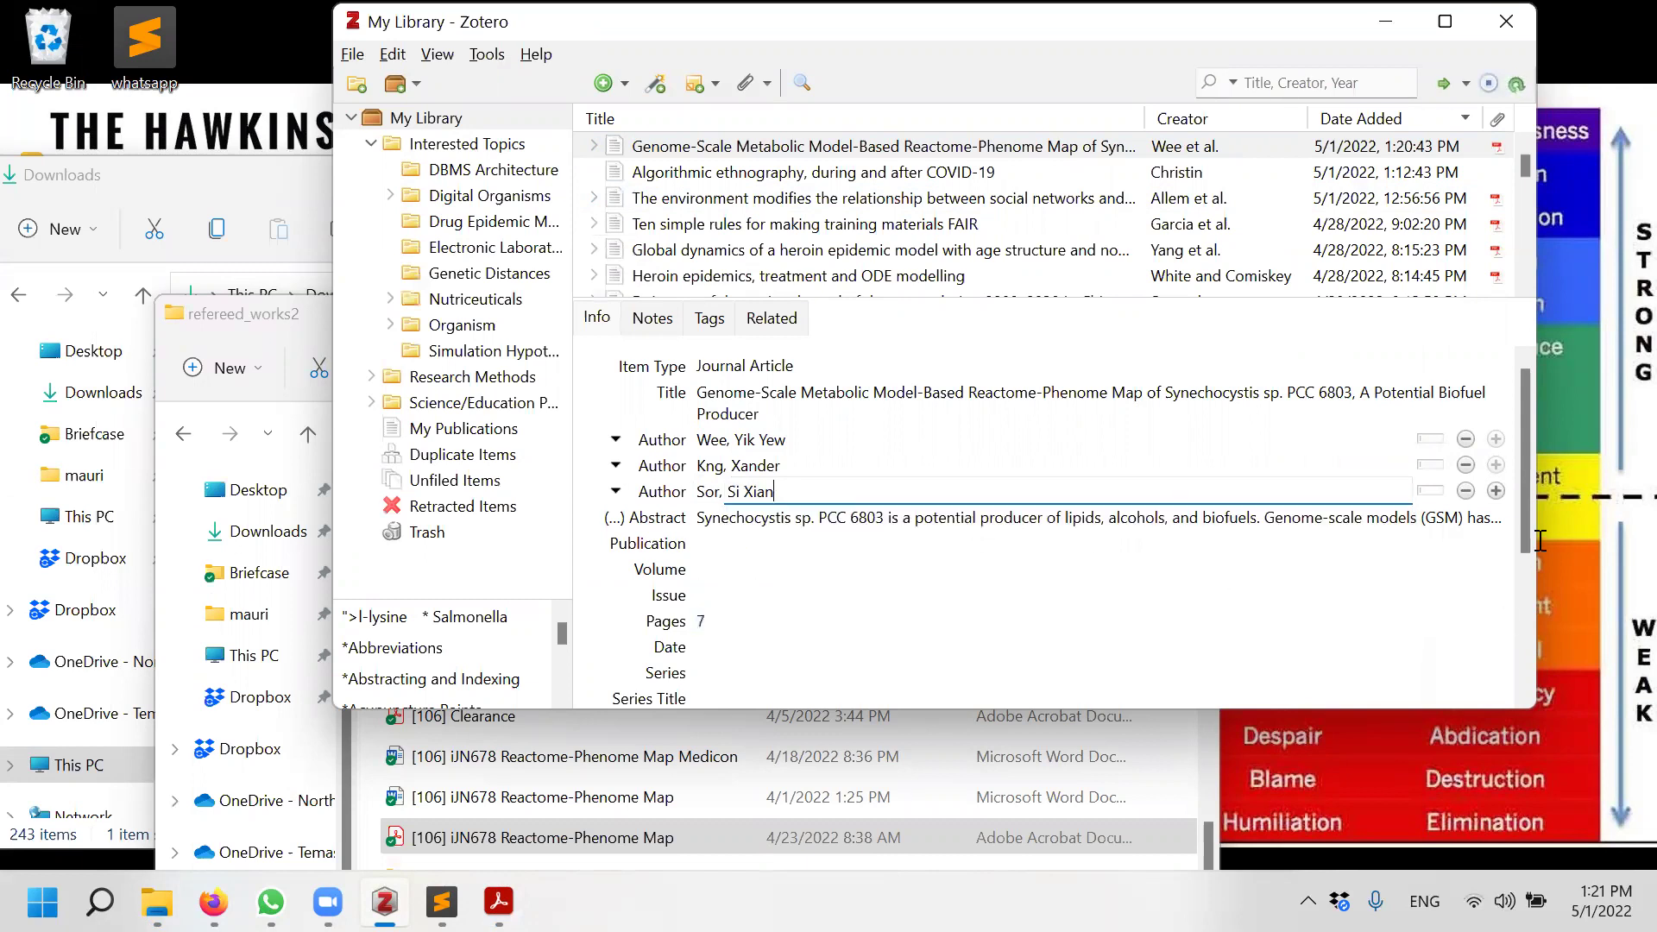
Add the fourth author's last name and first name with initials
left_click(1497, 488)
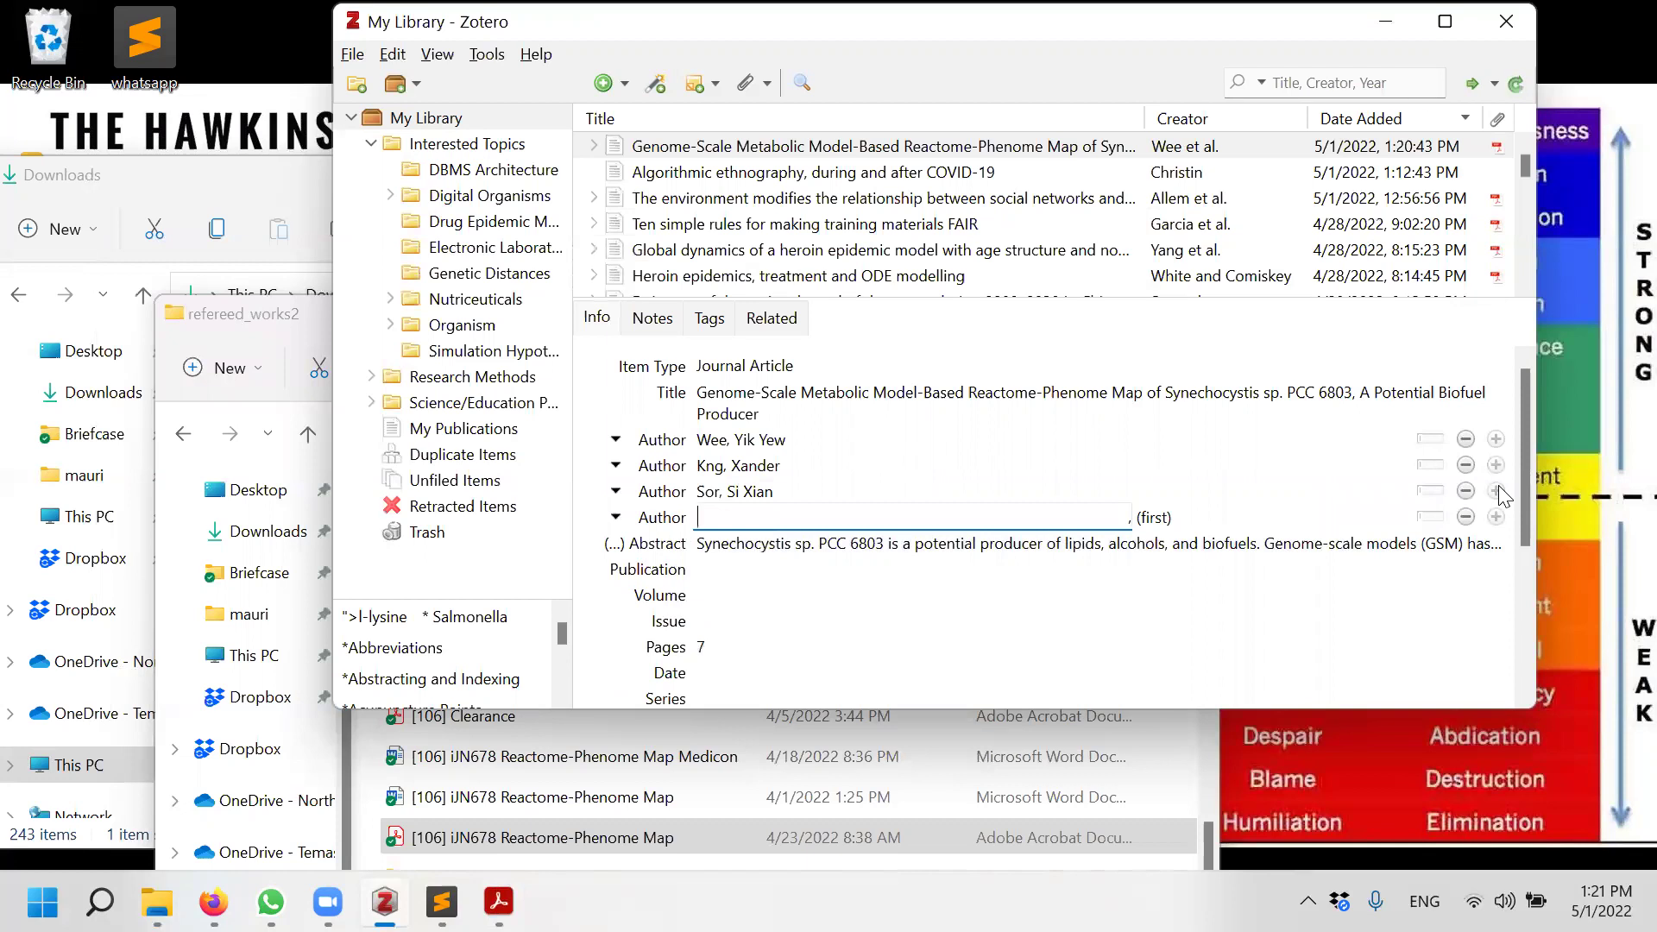
type("Ling")
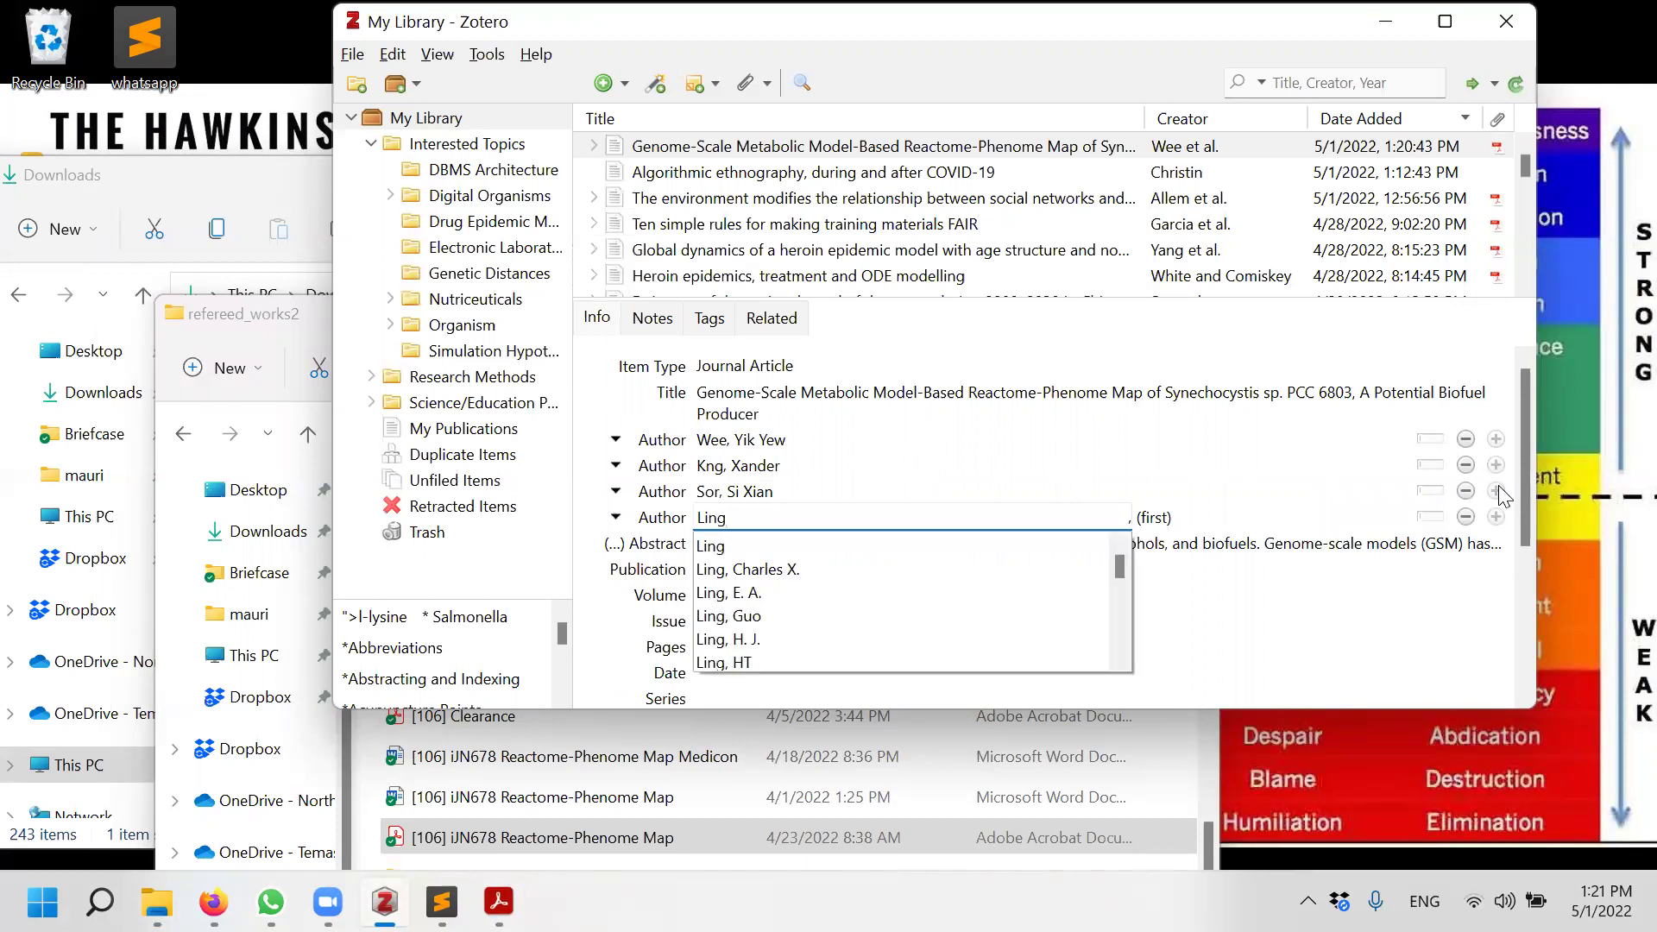
key("Escape")
key("Tab")
type("Maurice")
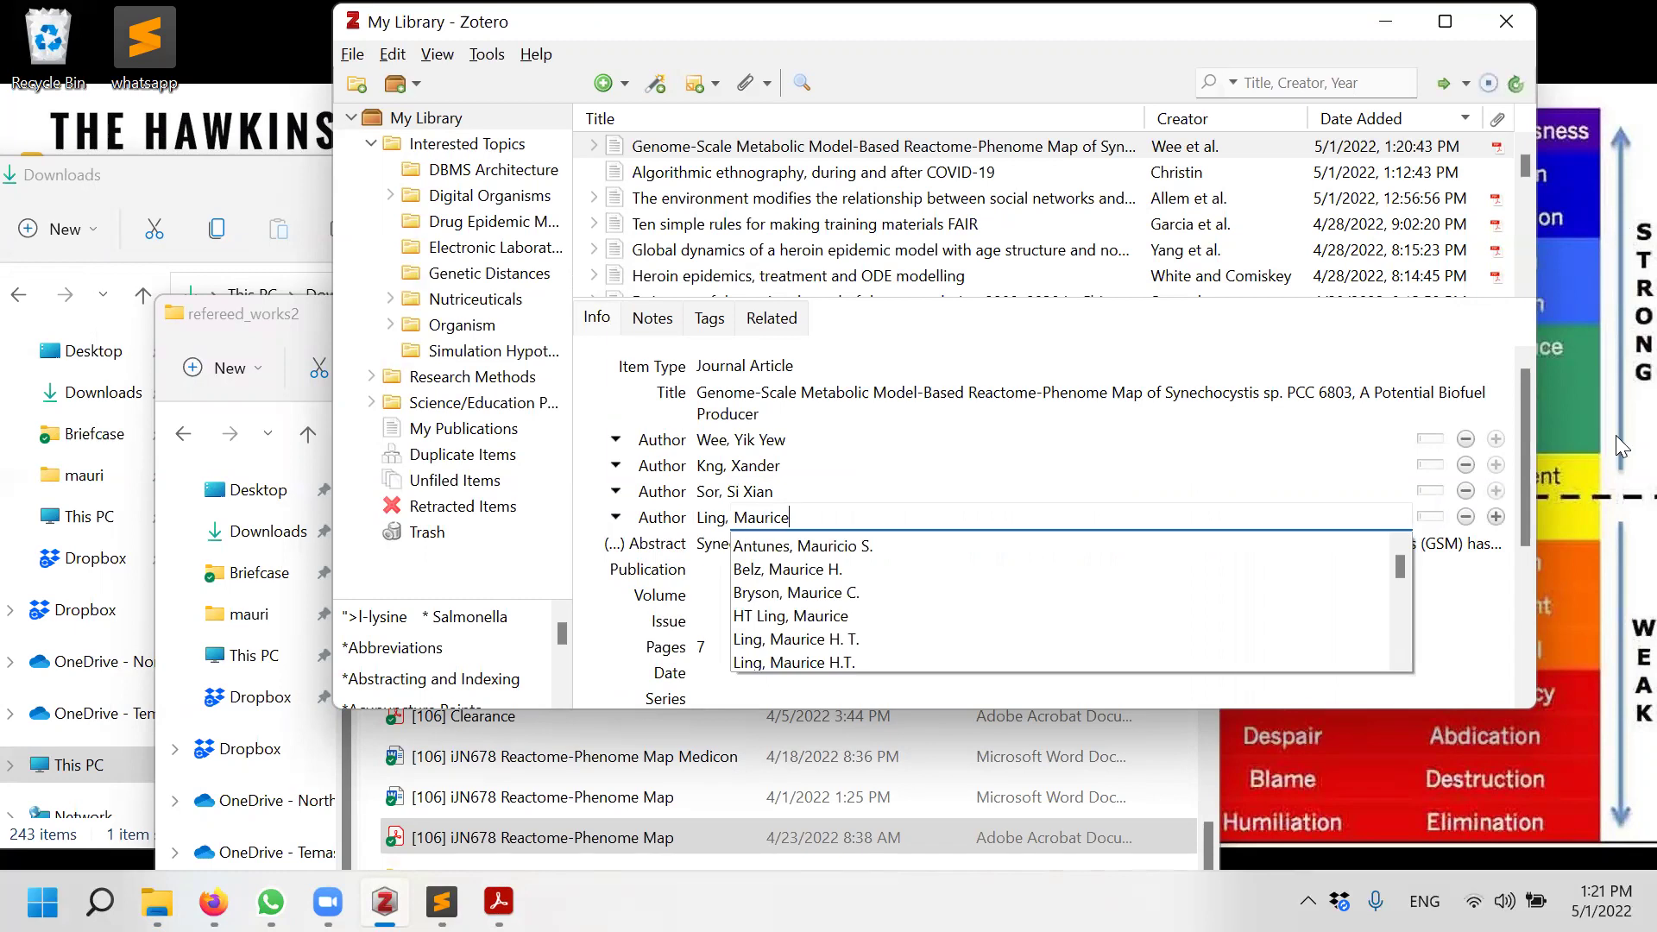
type(" HT")
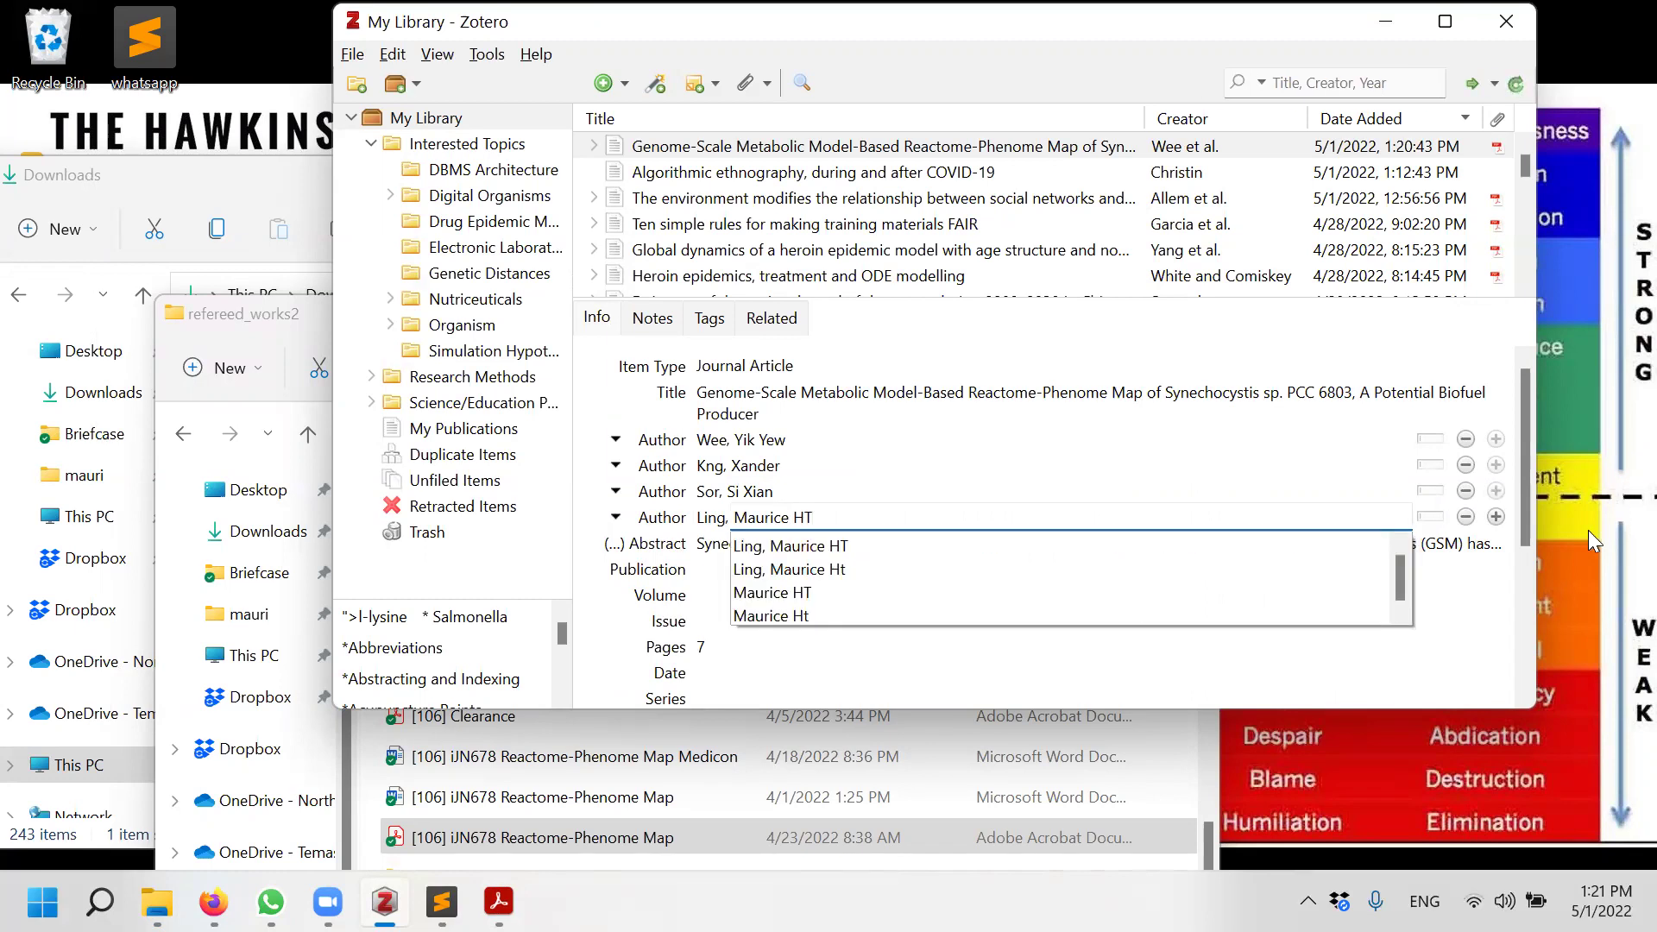
key("Return")
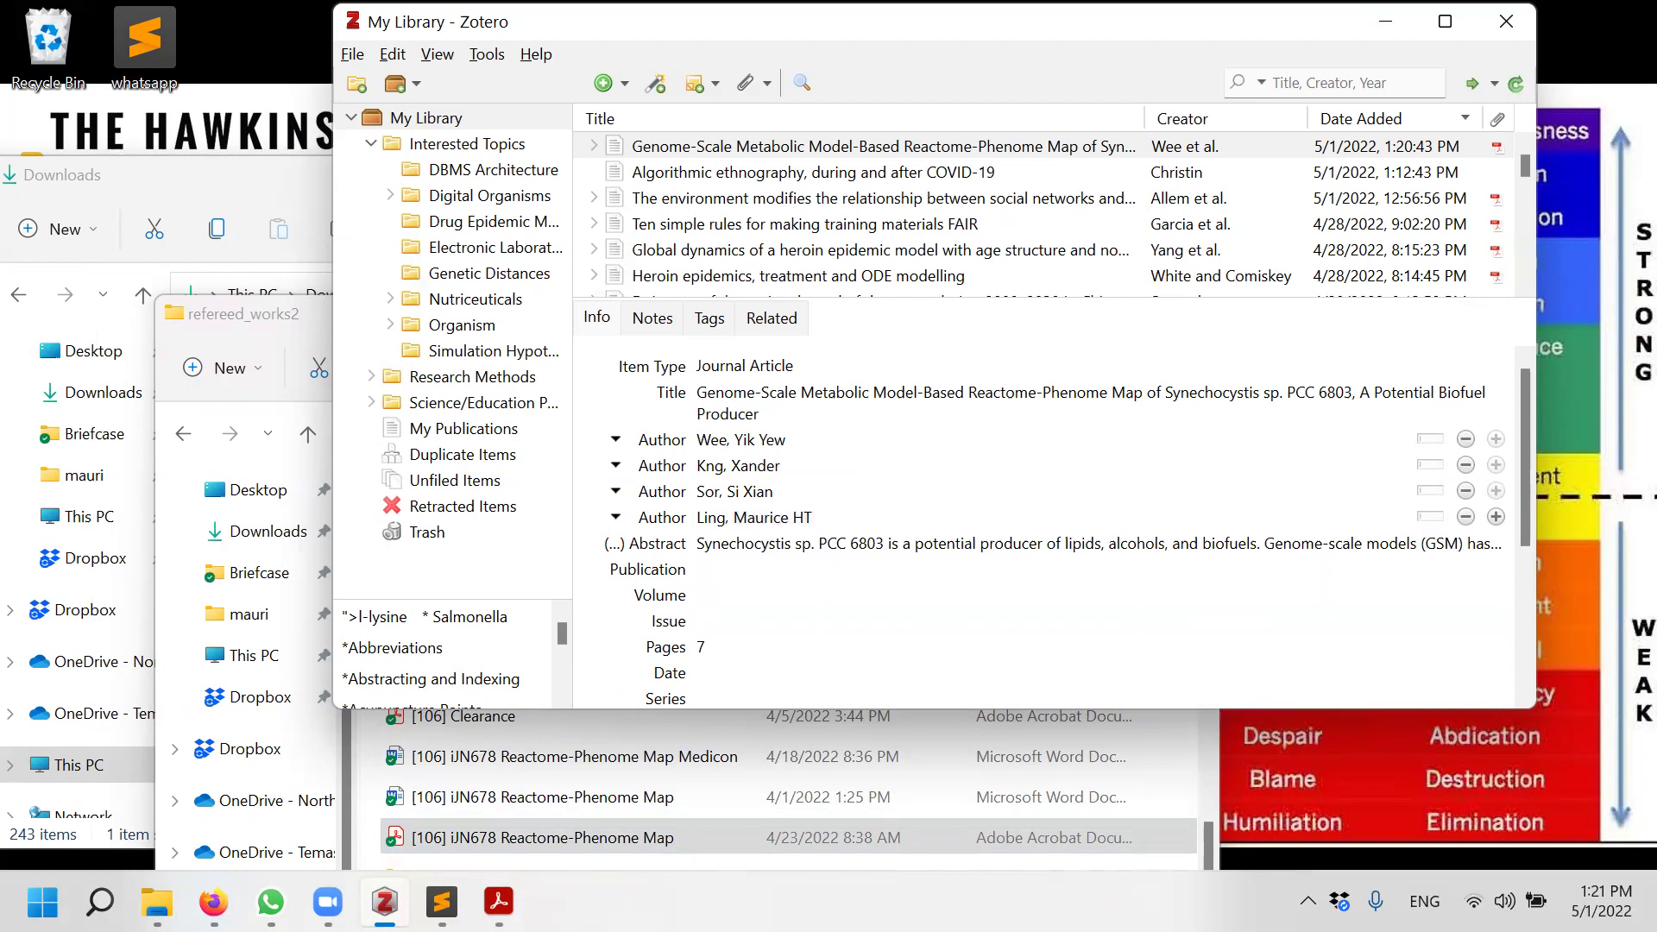
In Acrobat, scroll to the Citation line and copy the journal name 'Medicon Microbiology'
left_click(499, 902)
scroll(669, 505, "down", 6)
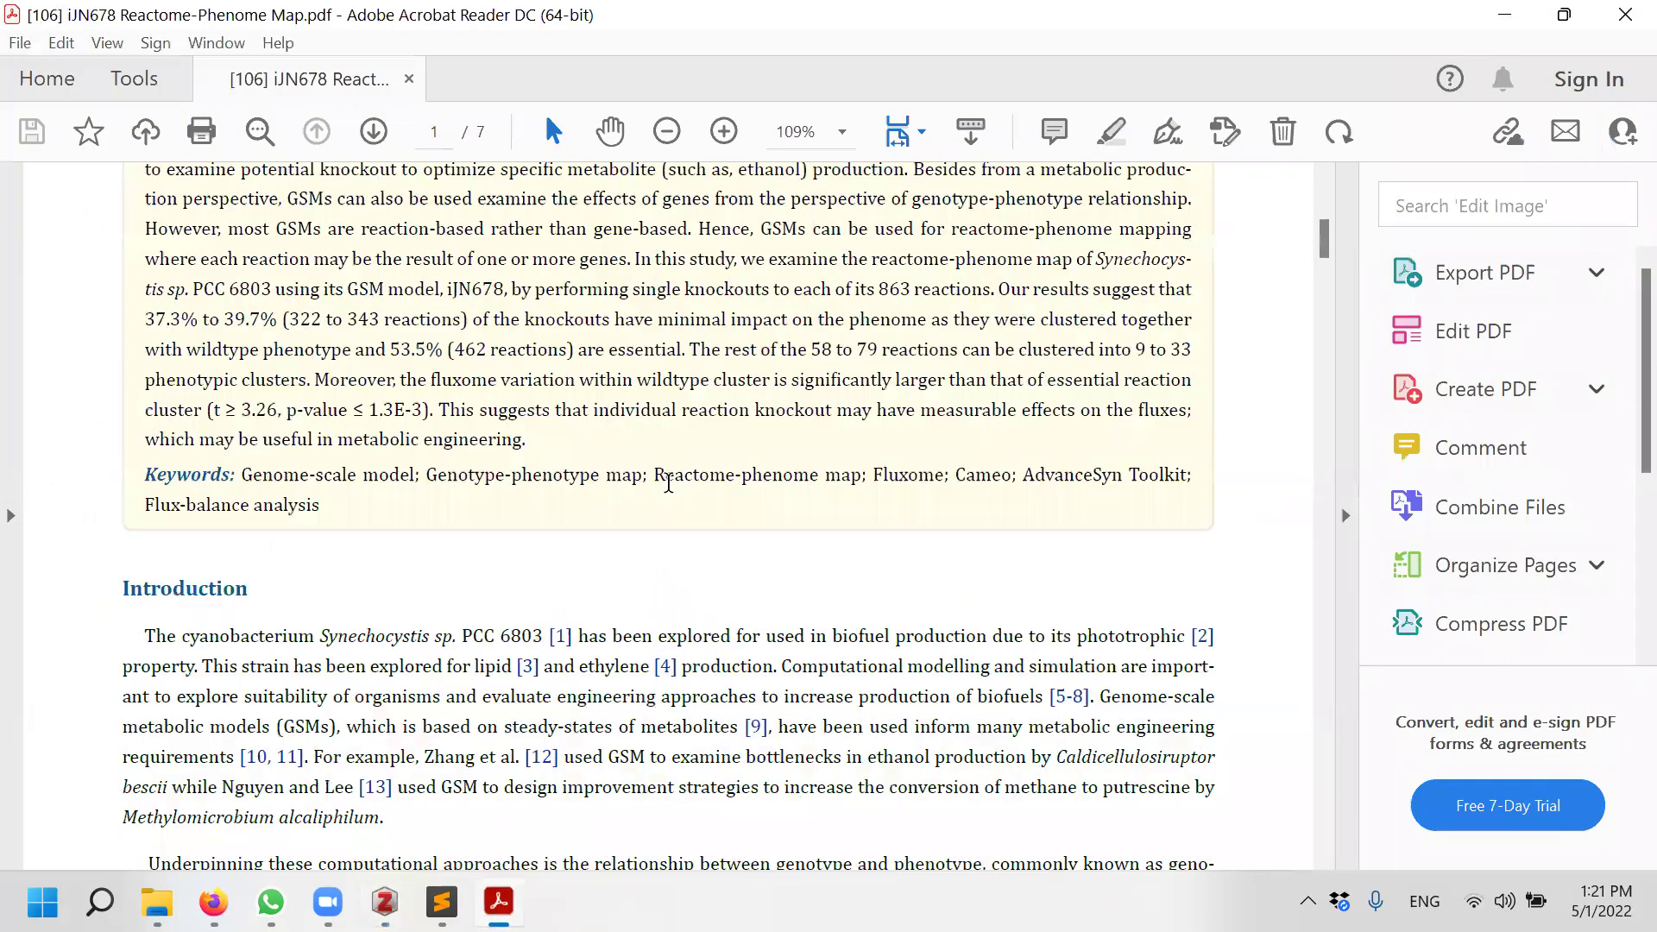
scroll(209, 443, "down", 7)
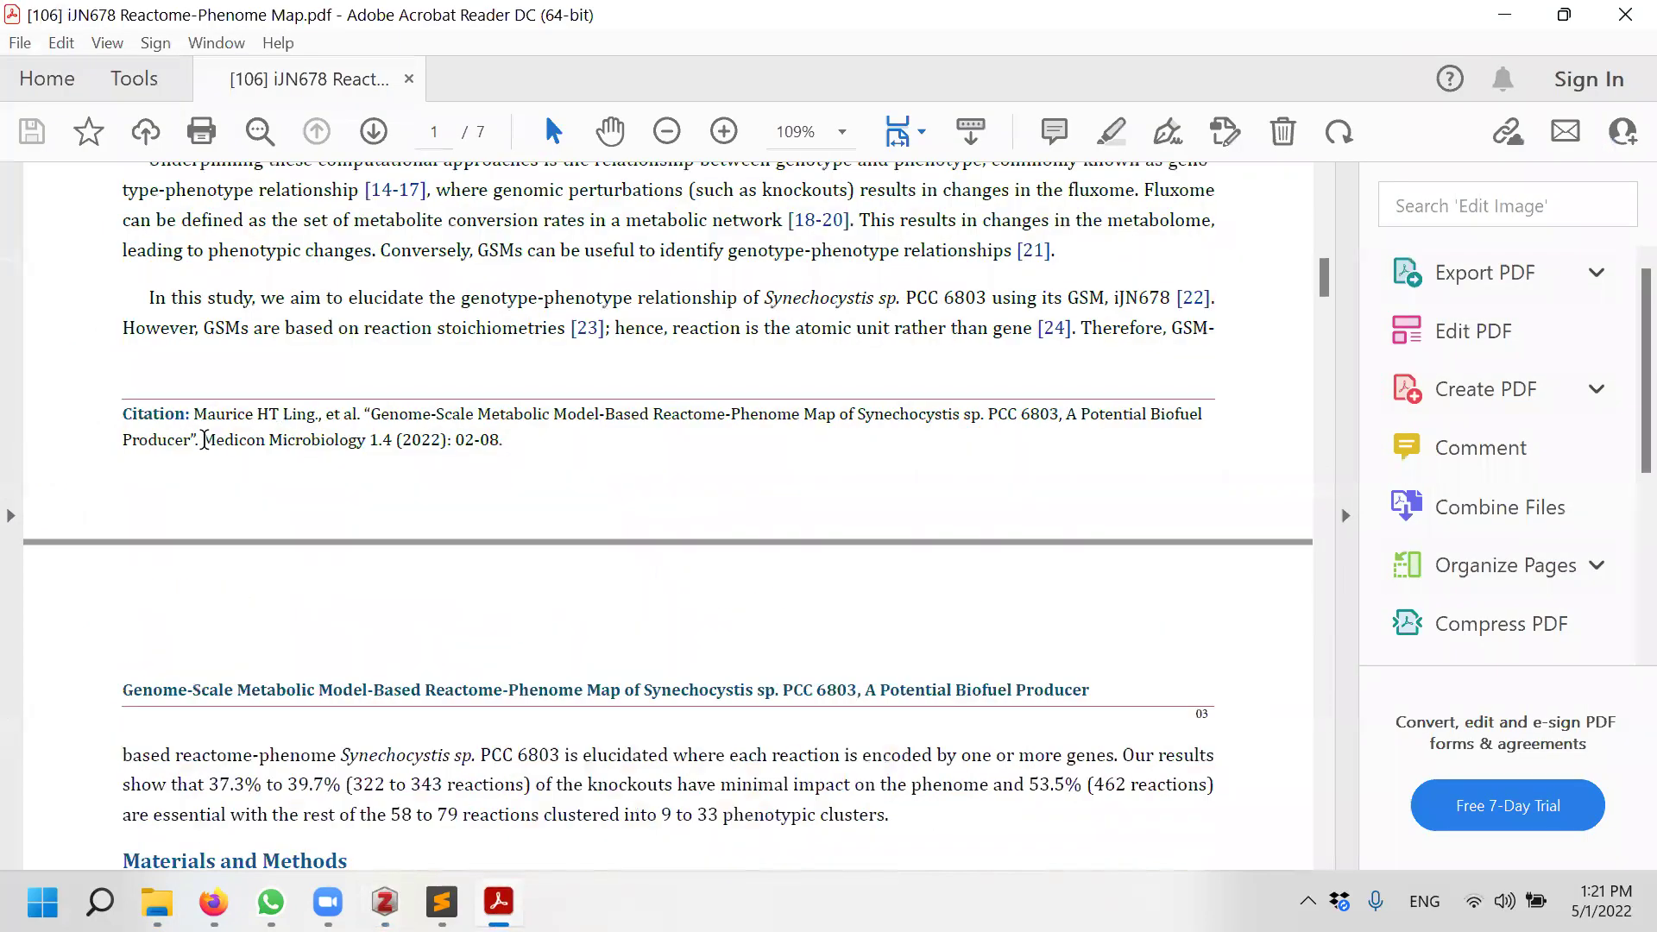
left_click_drag(205, 441, 363, 447)
key("ctrl+c")
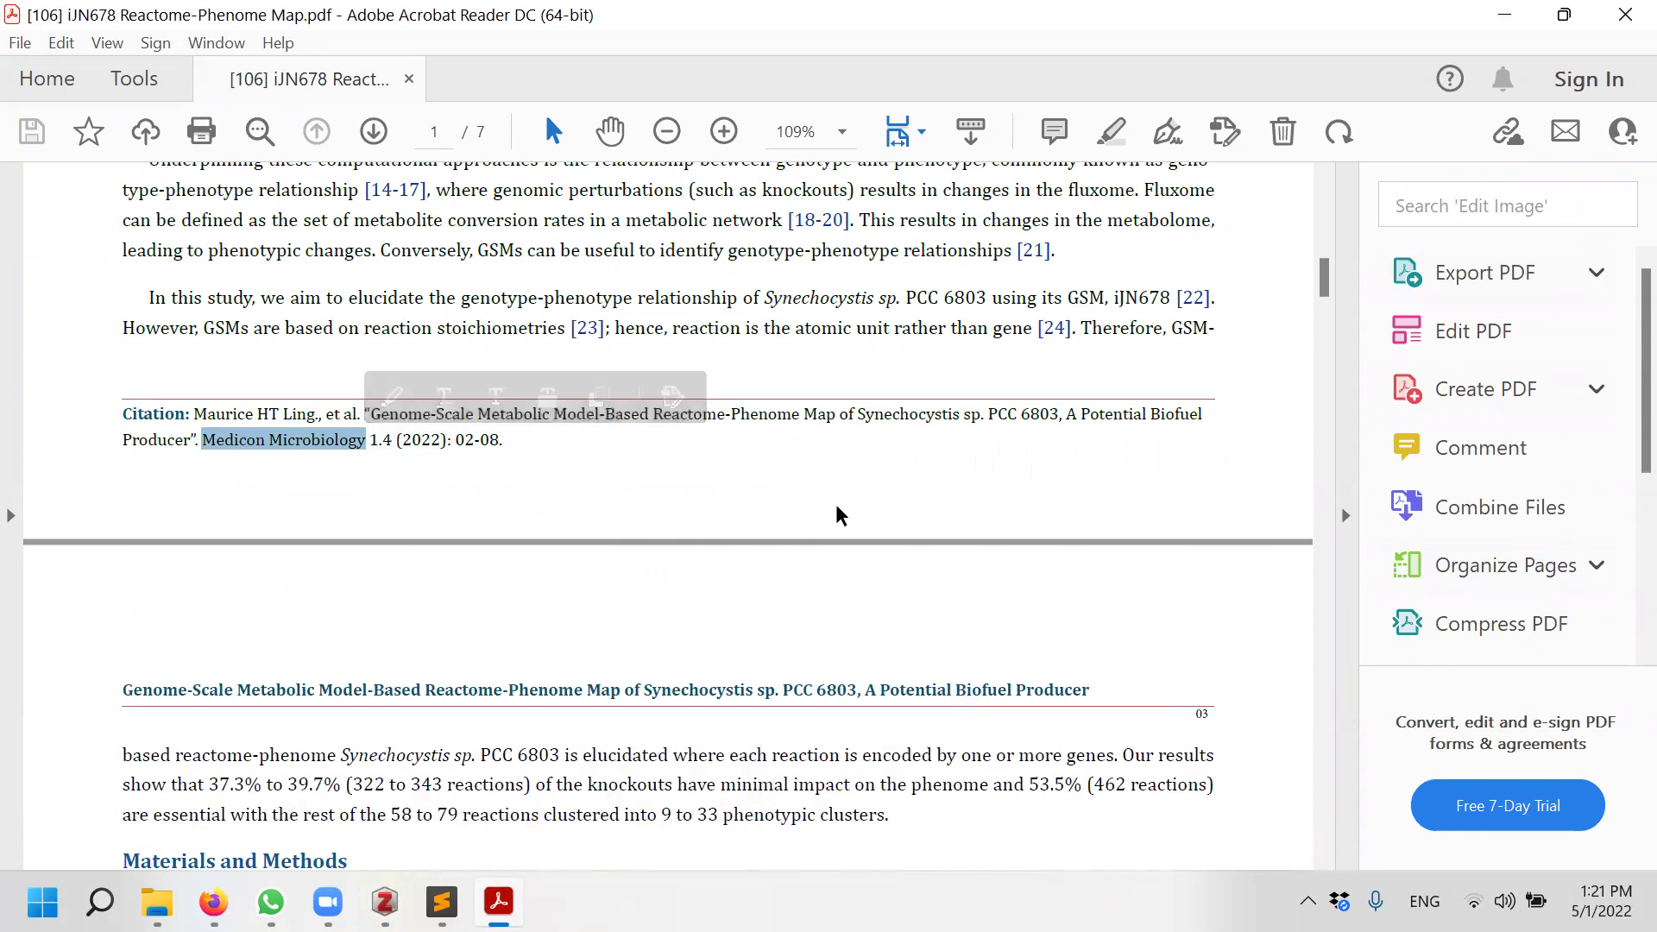
Paste 'Medicon Microbiology' into the article's Publication field
left_click(385, 902)
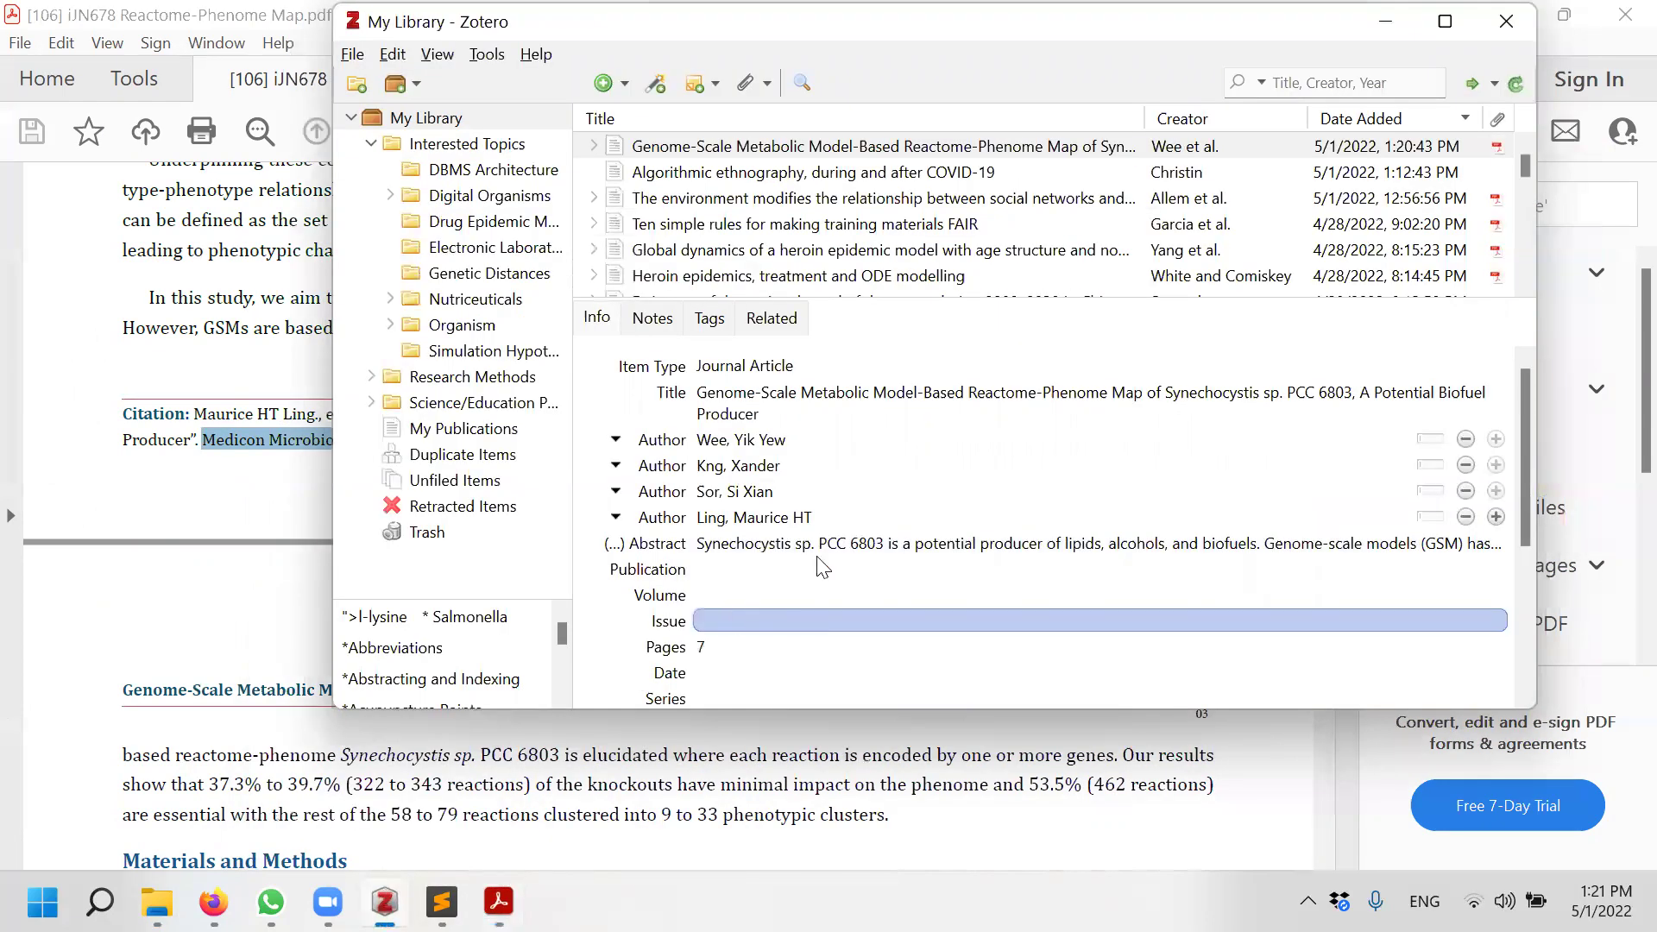
left_click(742, 567)
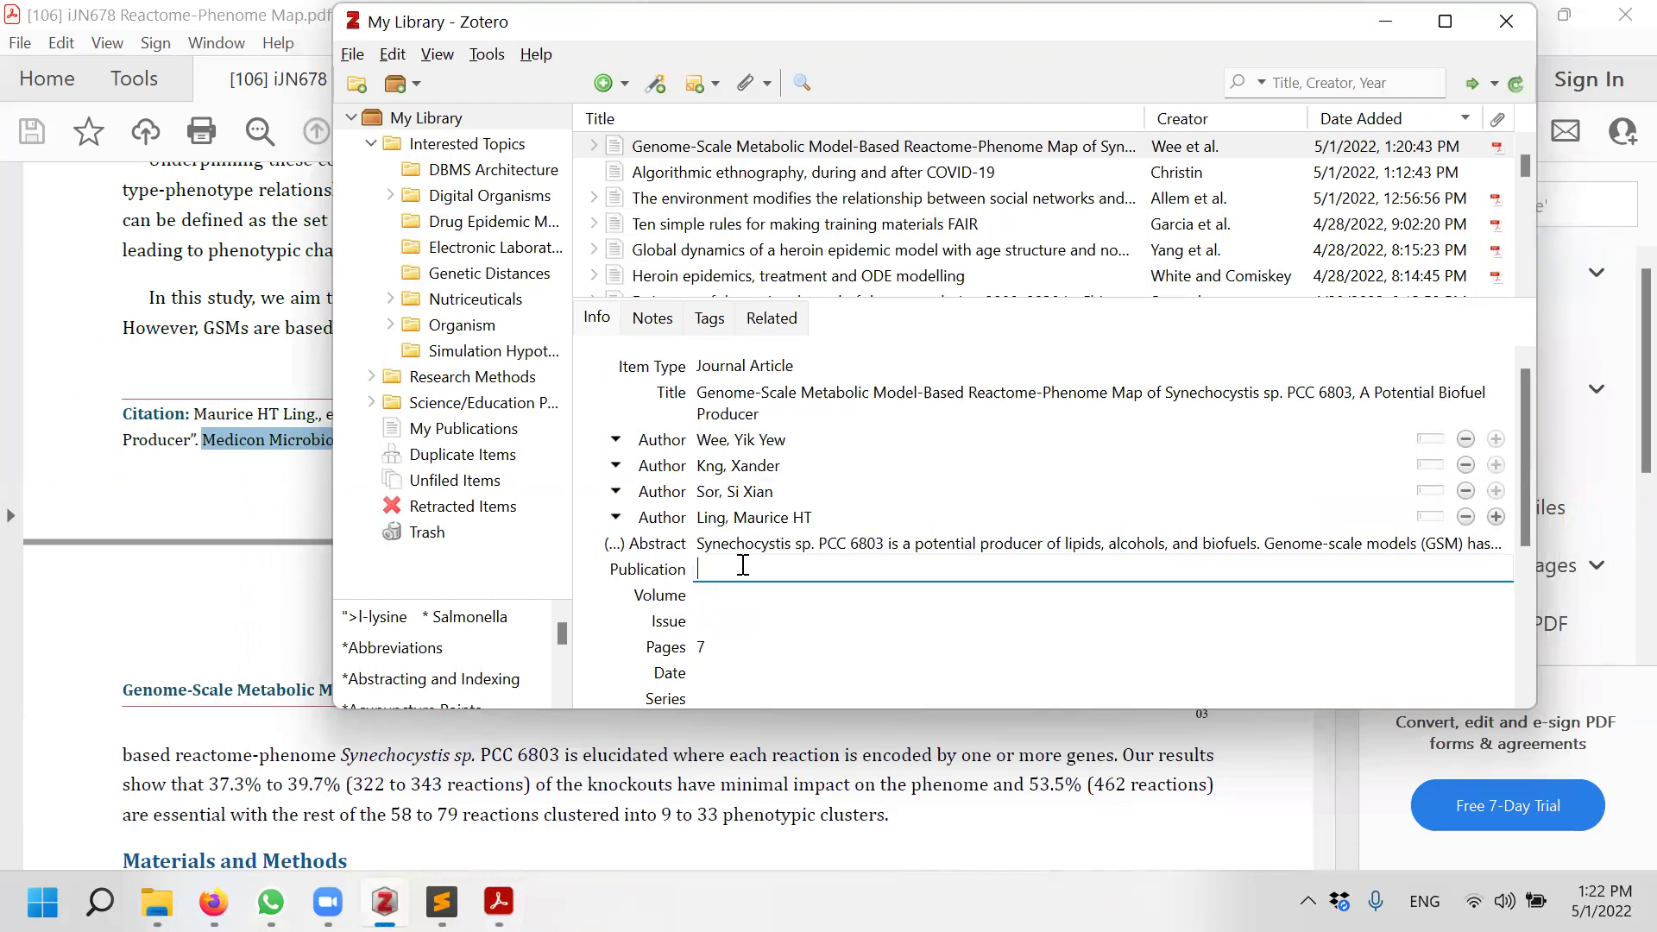
key("ctrl+v")
Enter Volume 1, Issue 4 and Pages 2-8 for the article
left_click(739, 592)
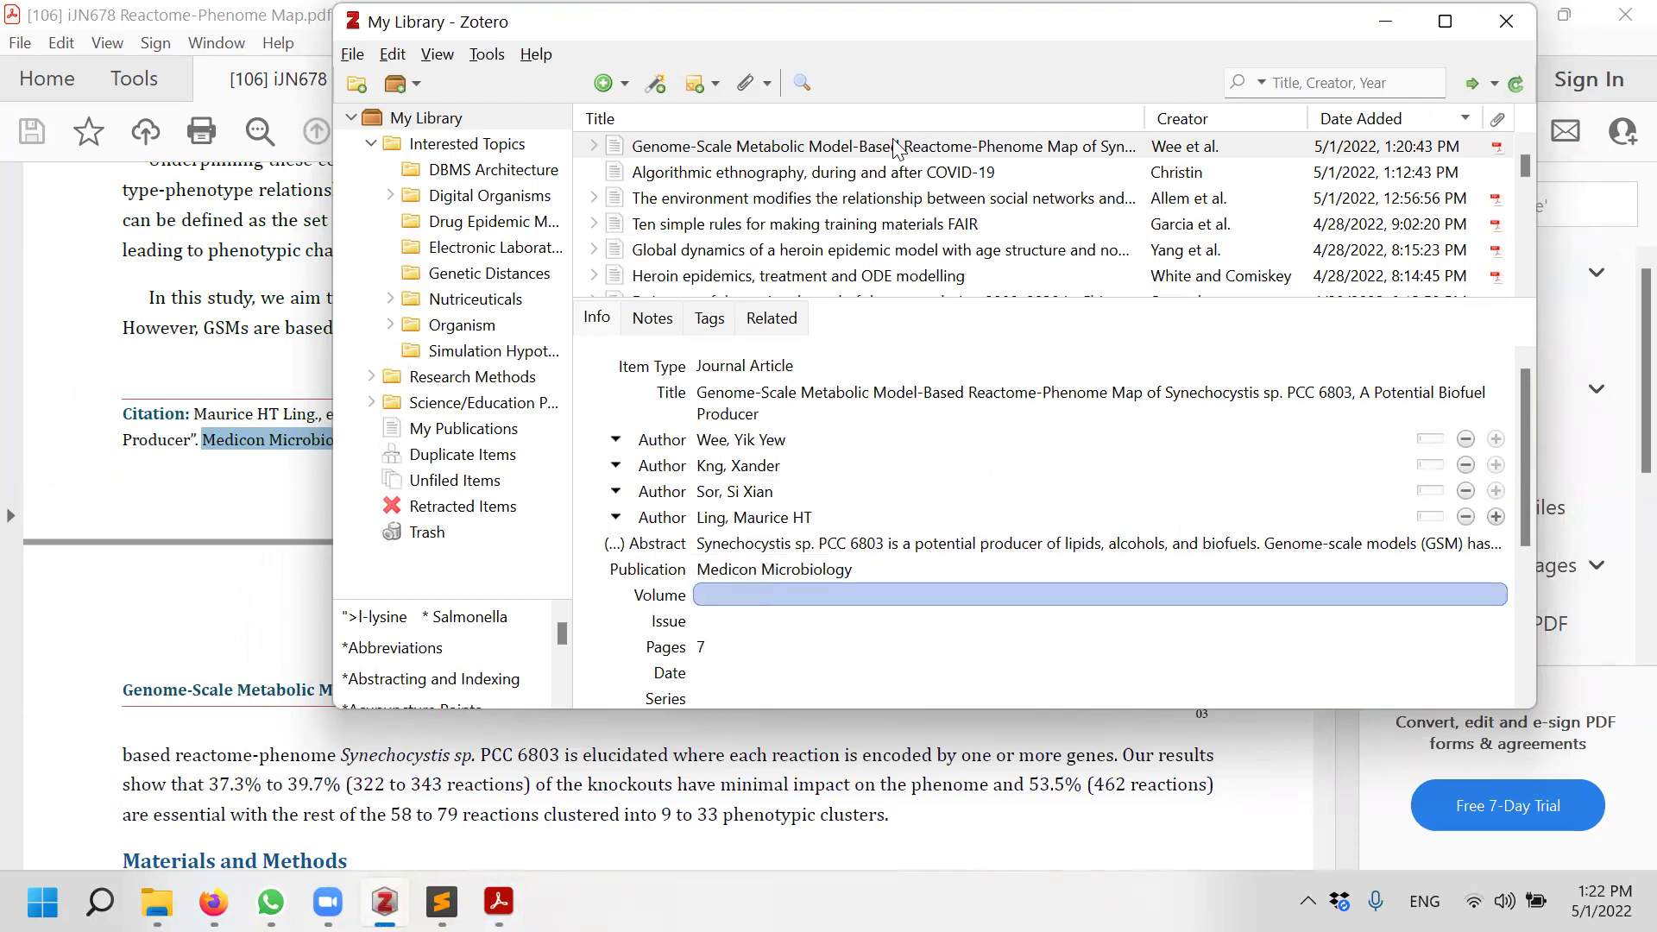
left_click_drag(1024, 50, 1260, 47)
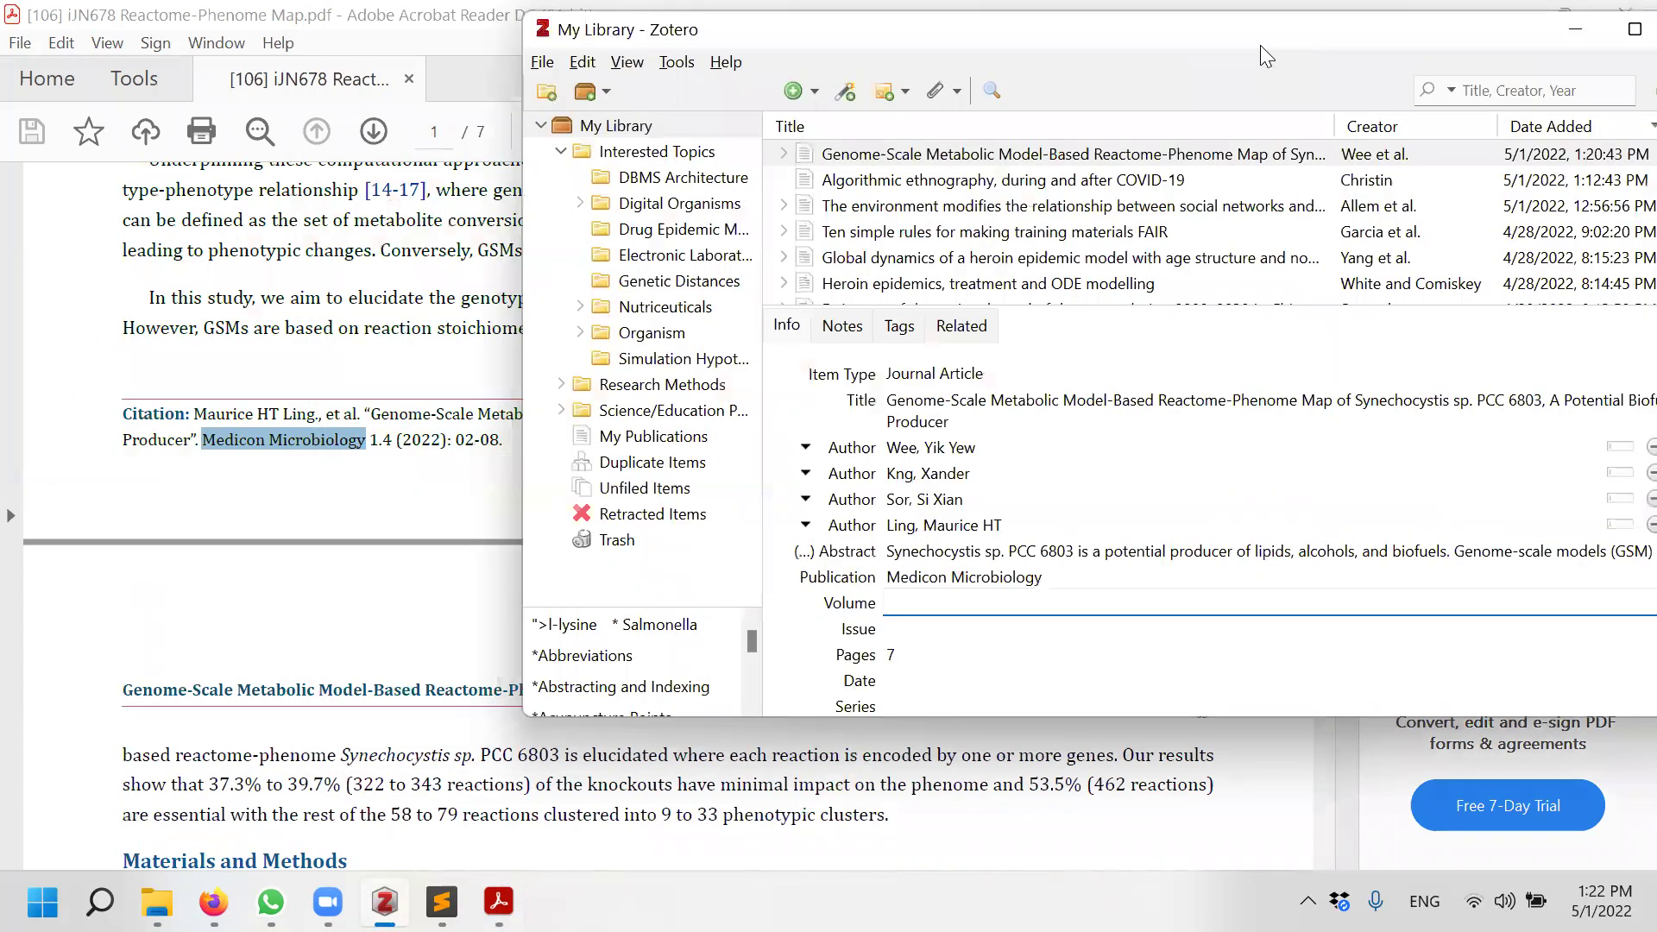
type("1")
key("Tab")
type("4")
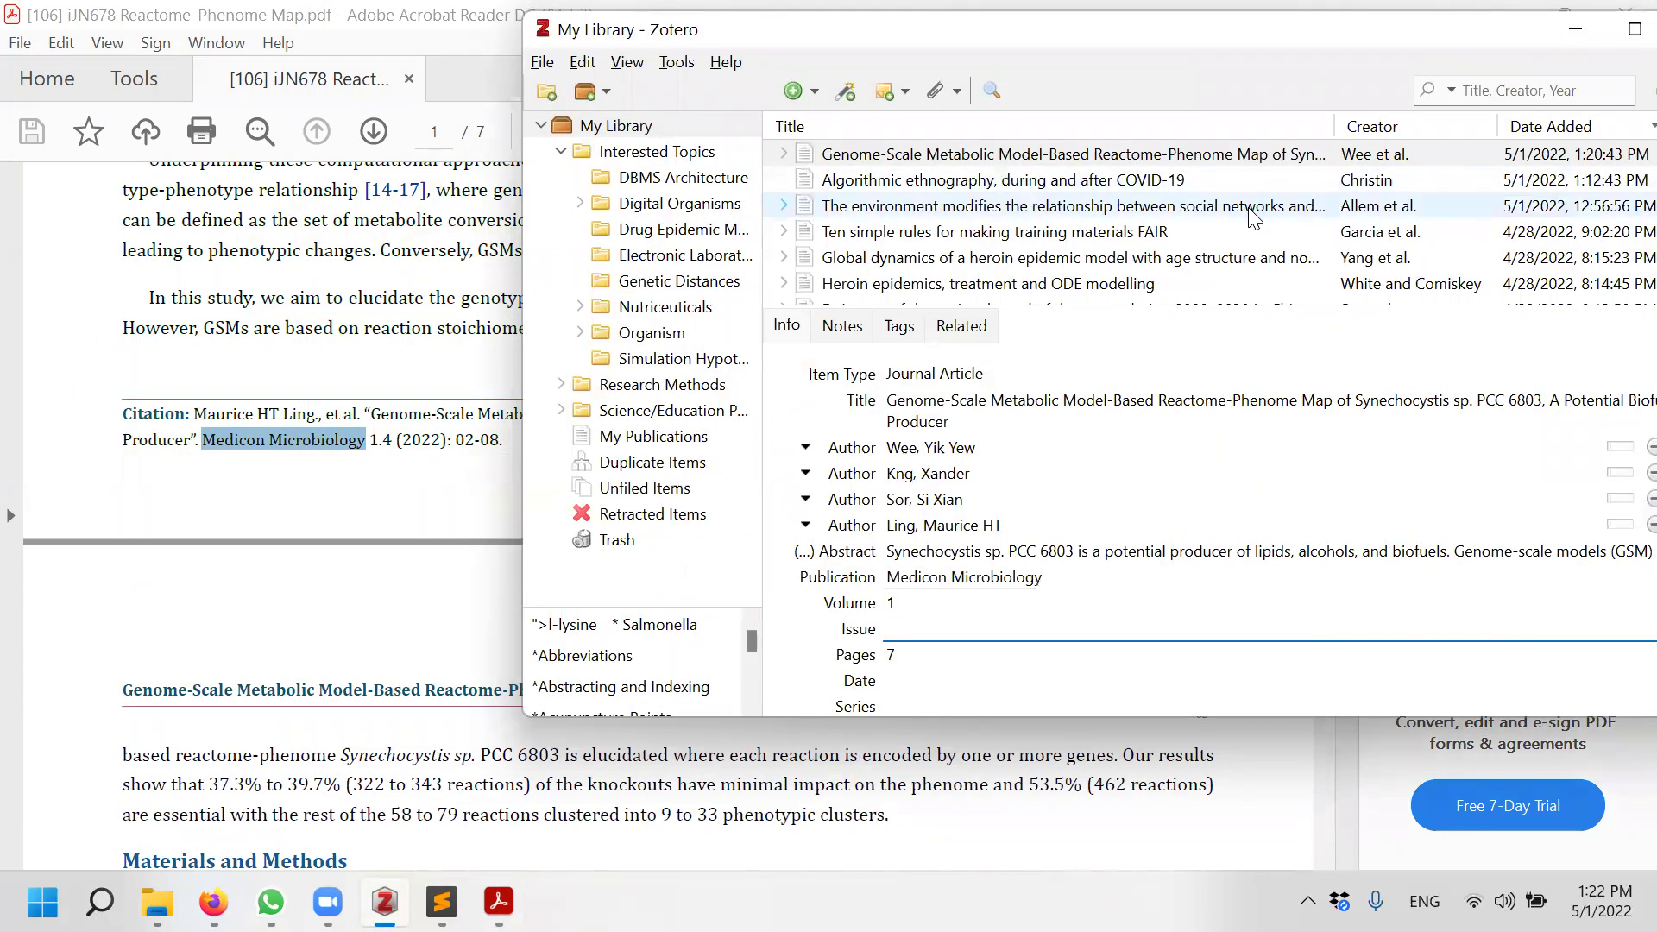
left_click(925, 645)
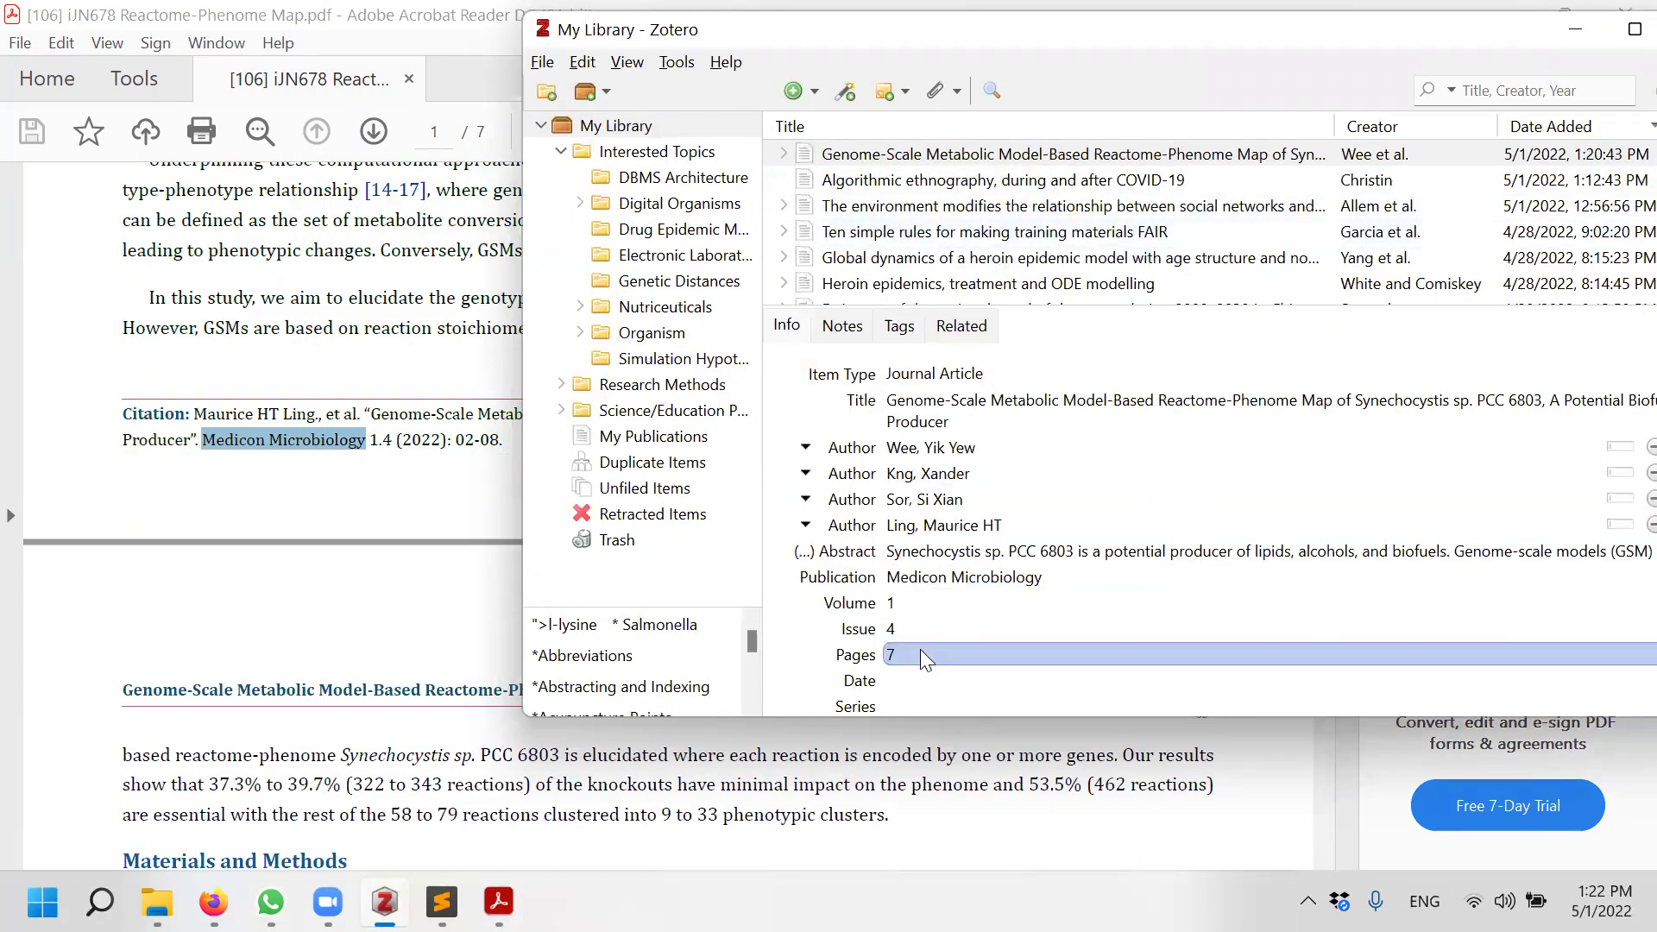
type("2")
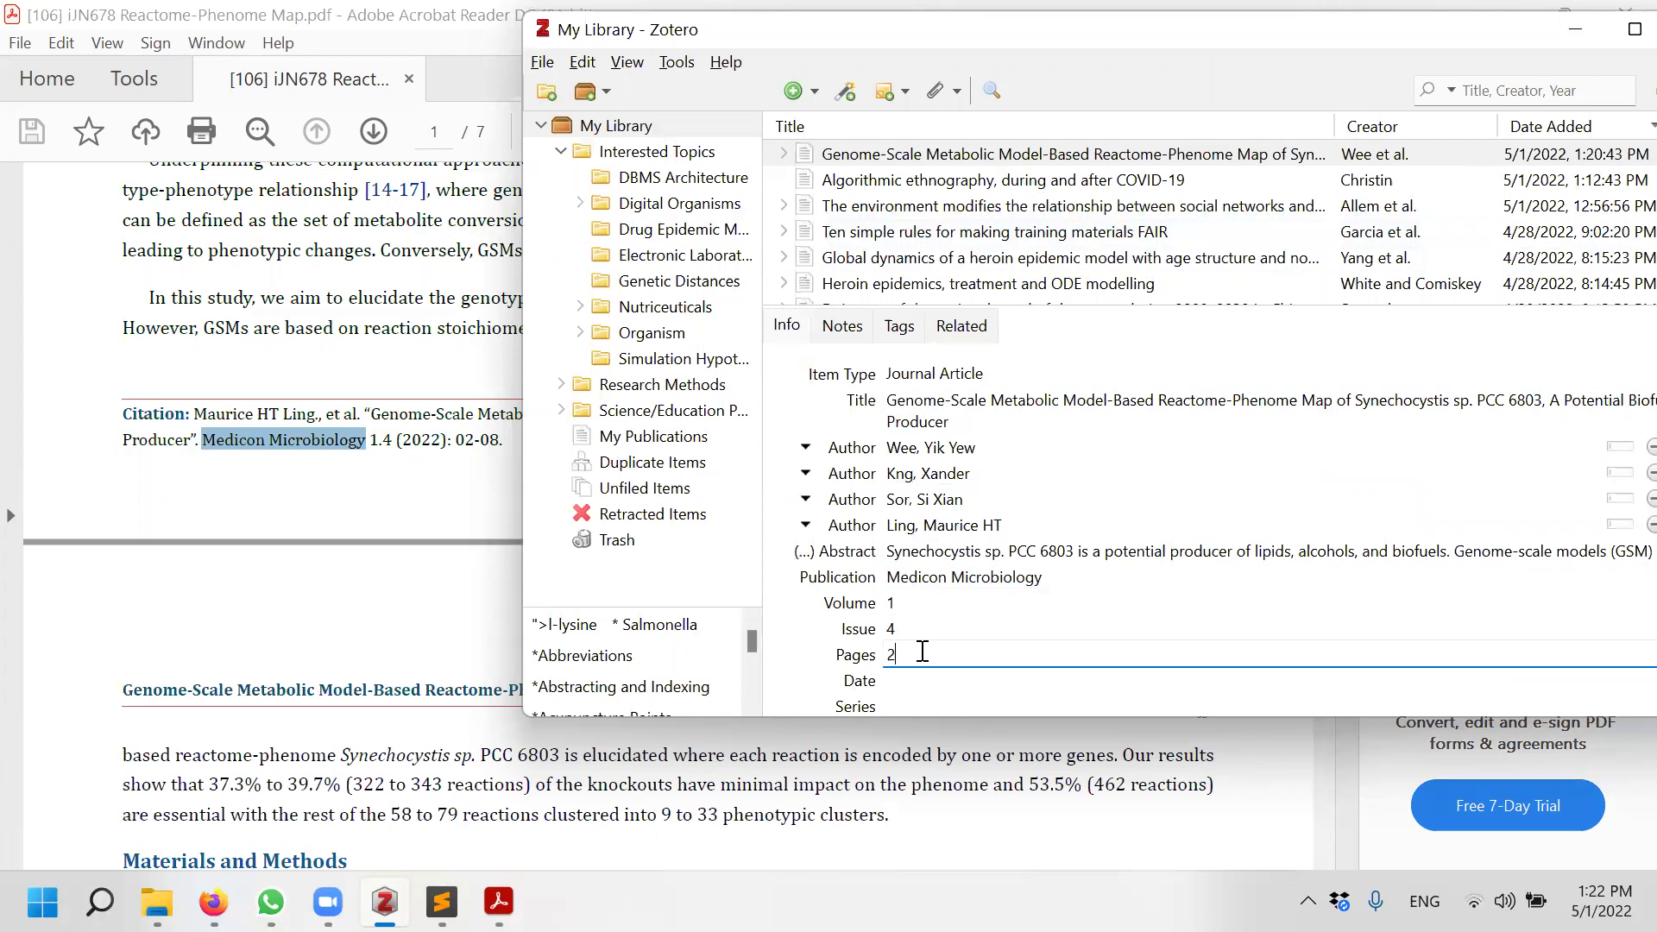
type("-8")
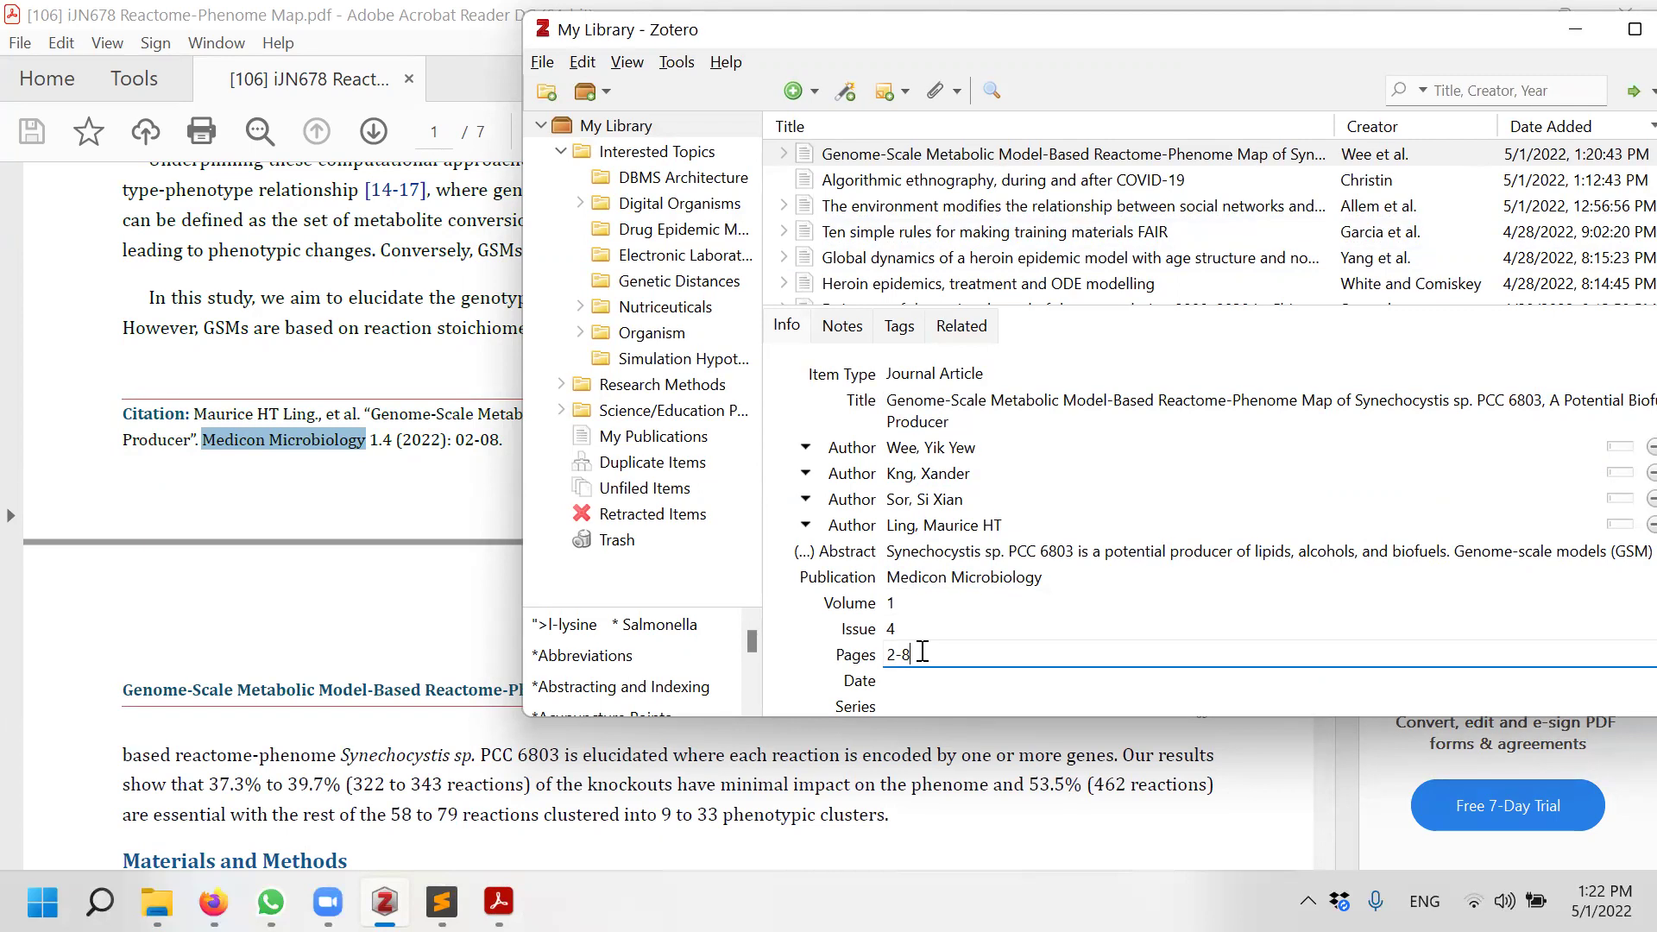
key("Return")
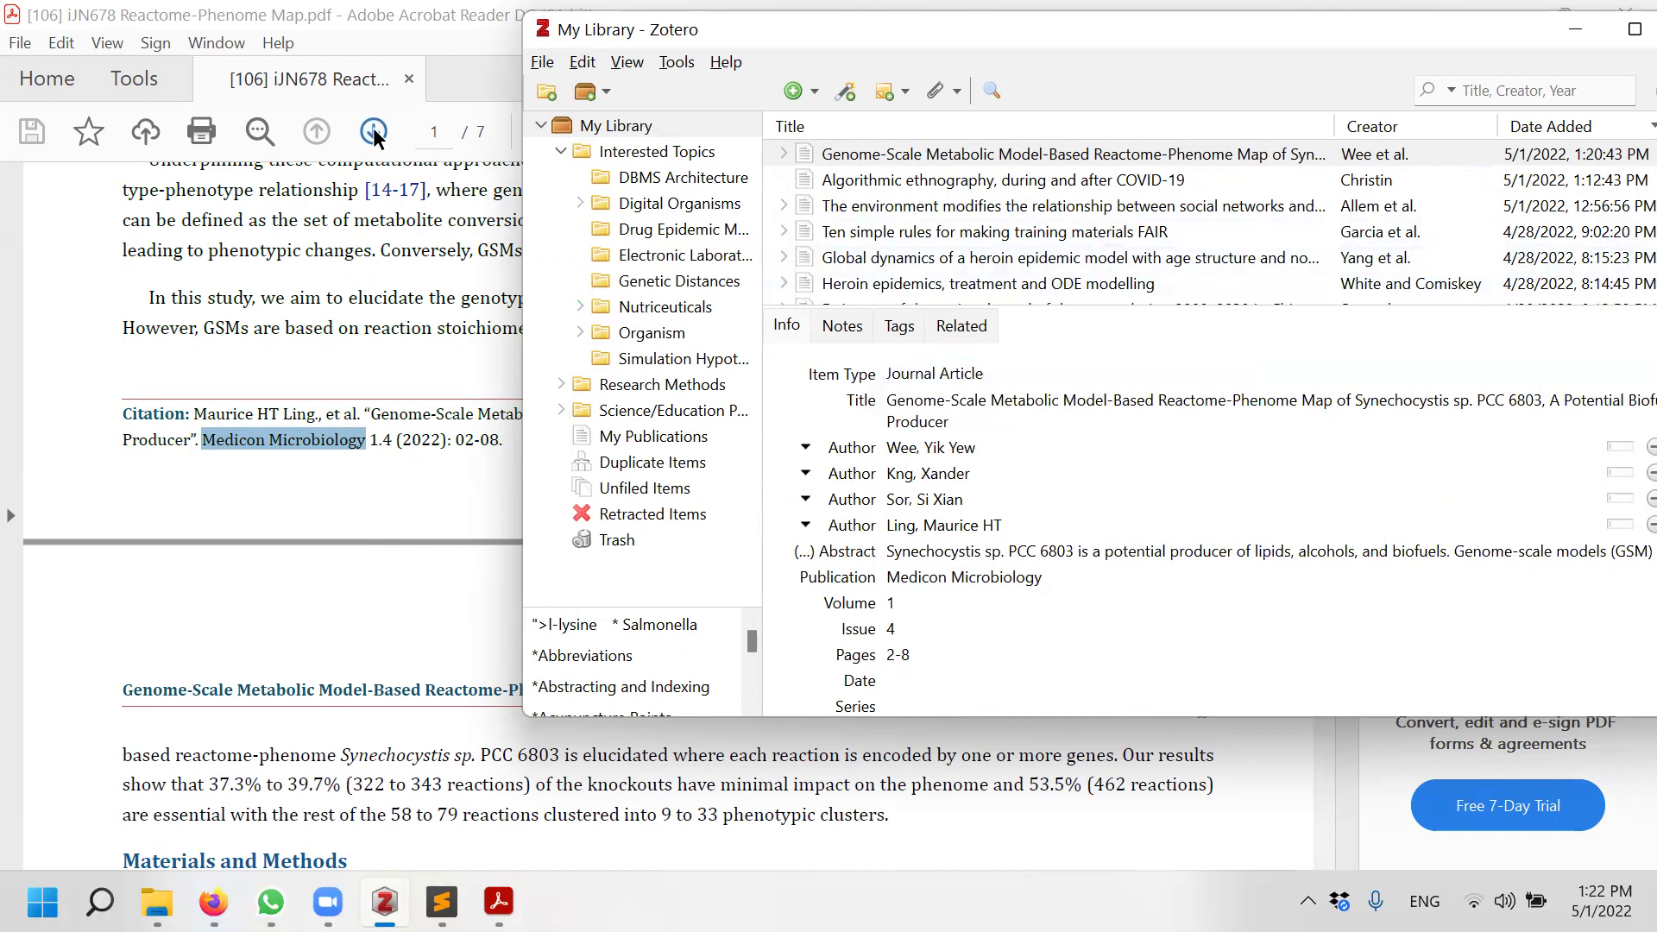
Close the Acrobat Reader window showing the article PDF
left_click(449, 293)
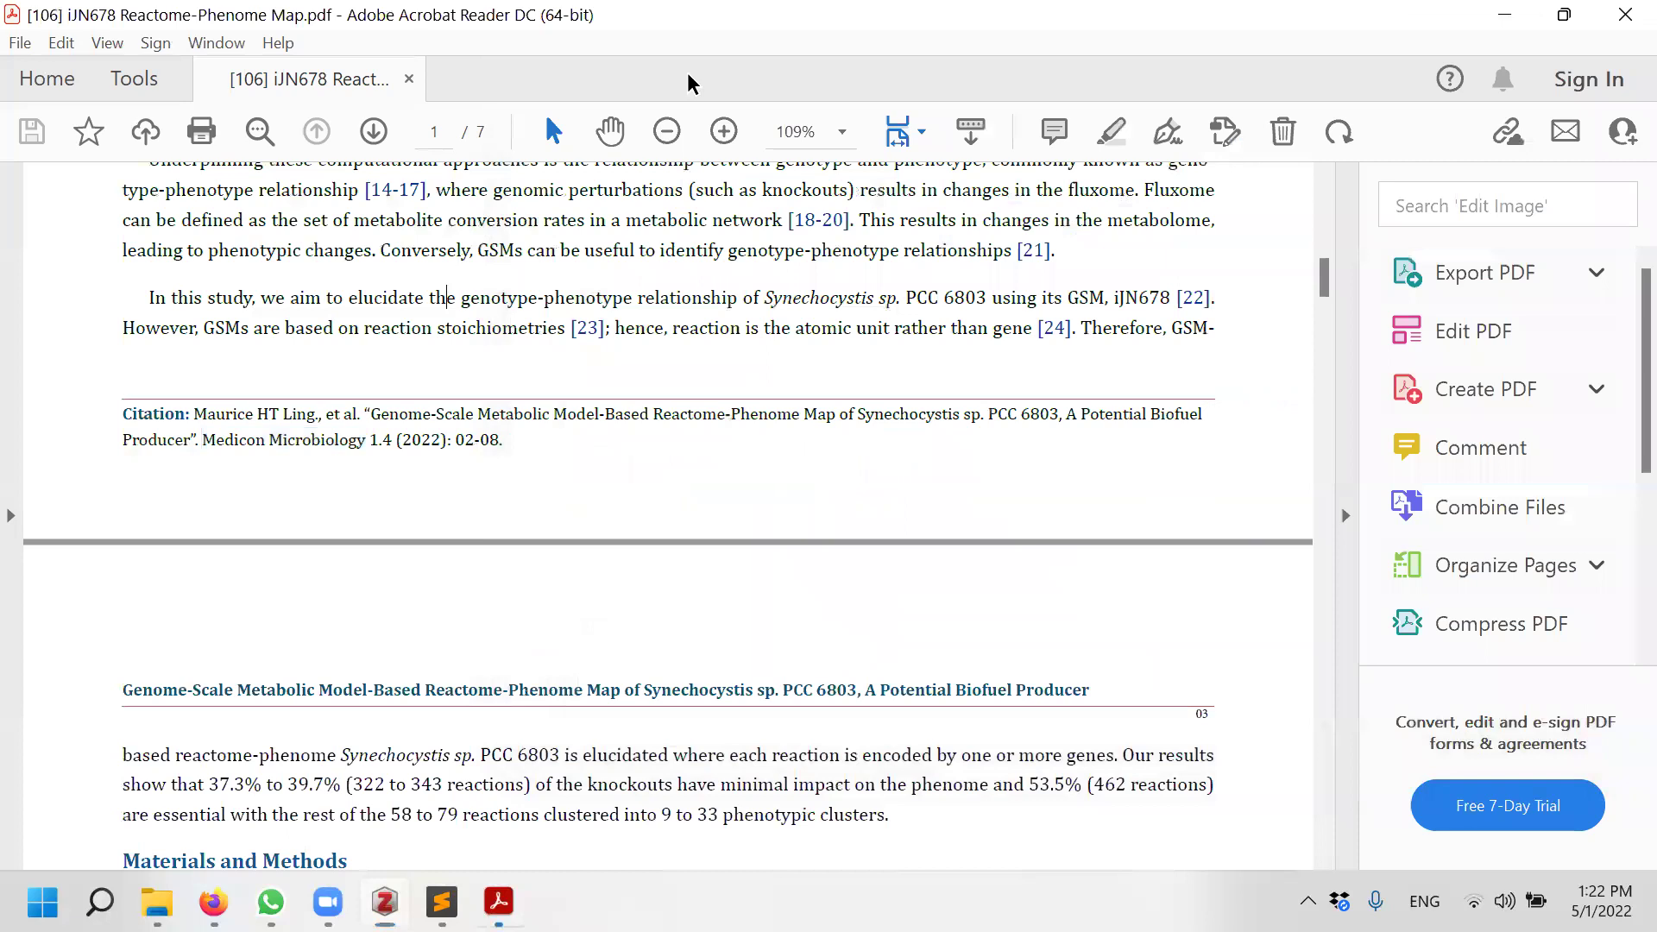
left_click(1622, 15)
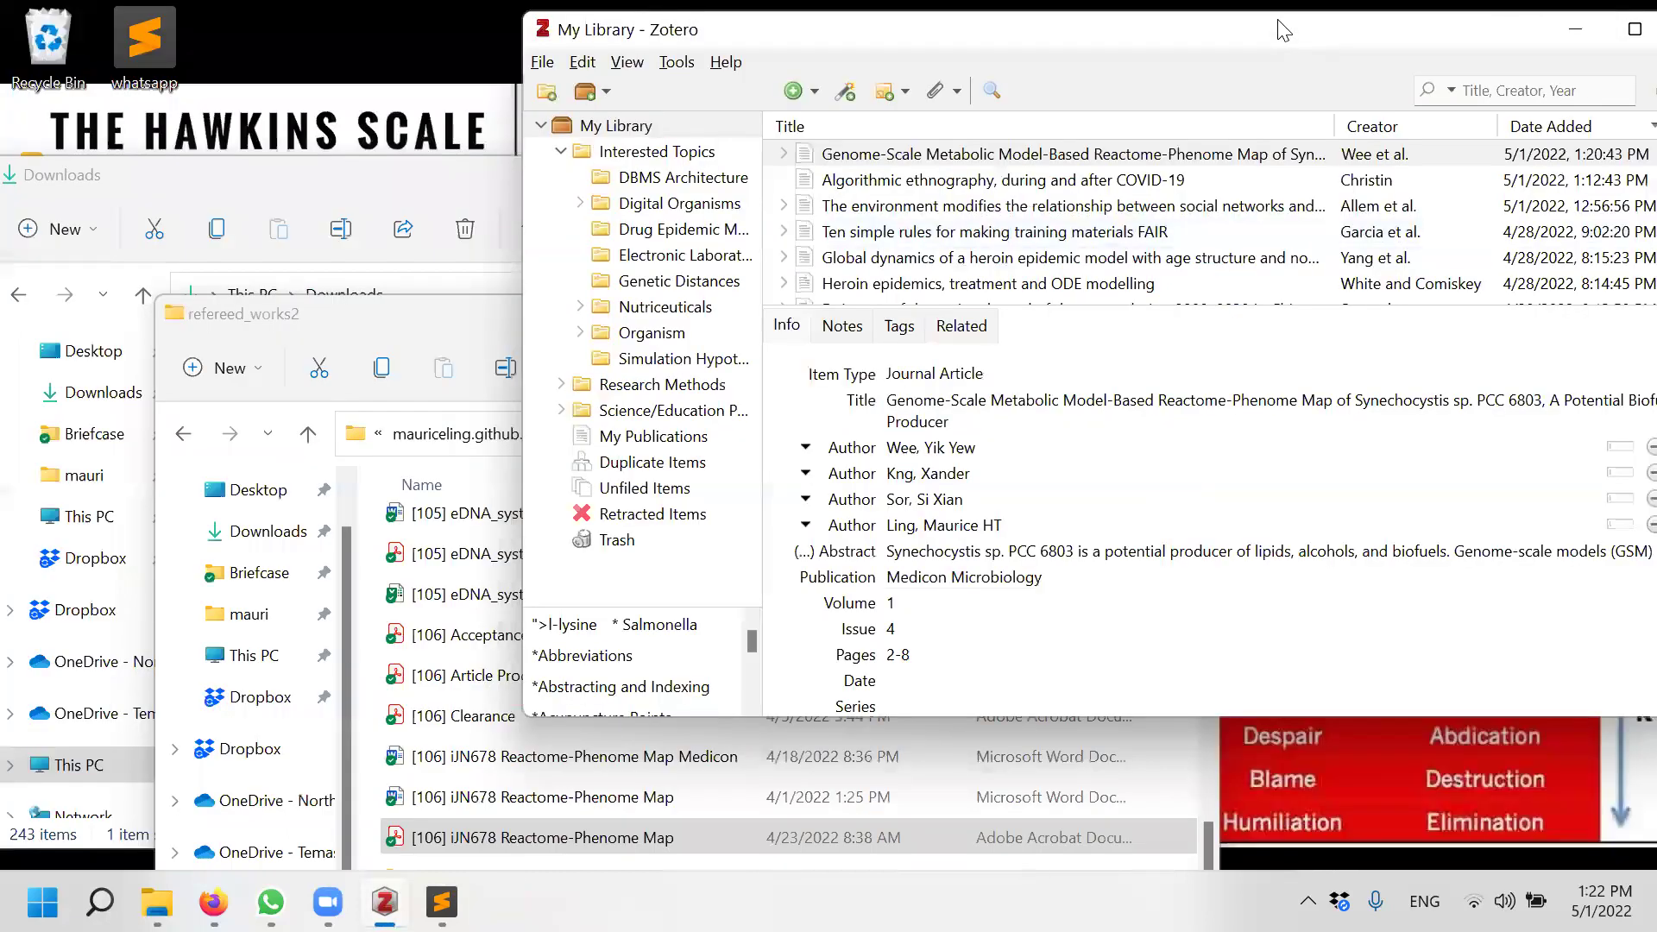